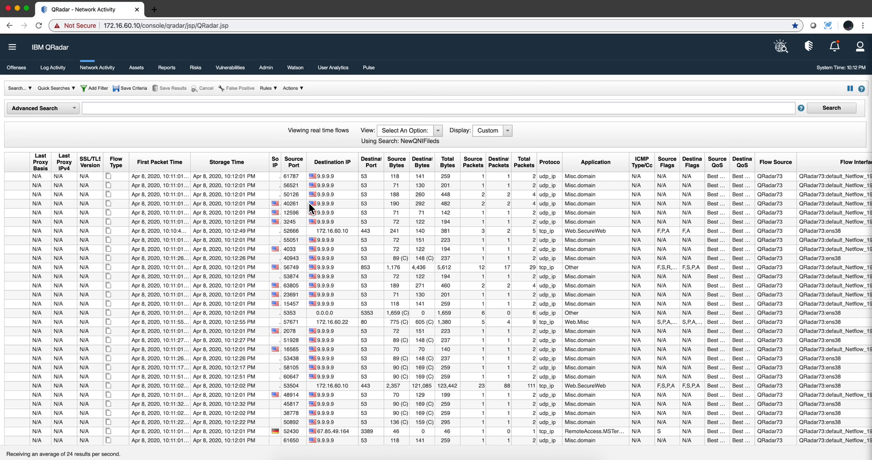
- Expand the empty Advanced Search AQL box on the Network Activity flow view
click(122, 108)
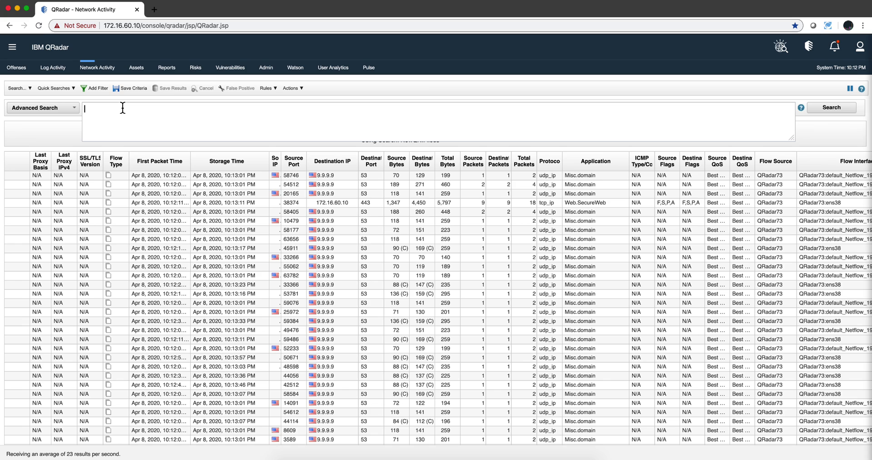
- Run the AQL query 'SELECT destinationip from flows', returning 7165 destination IP results
text(se)
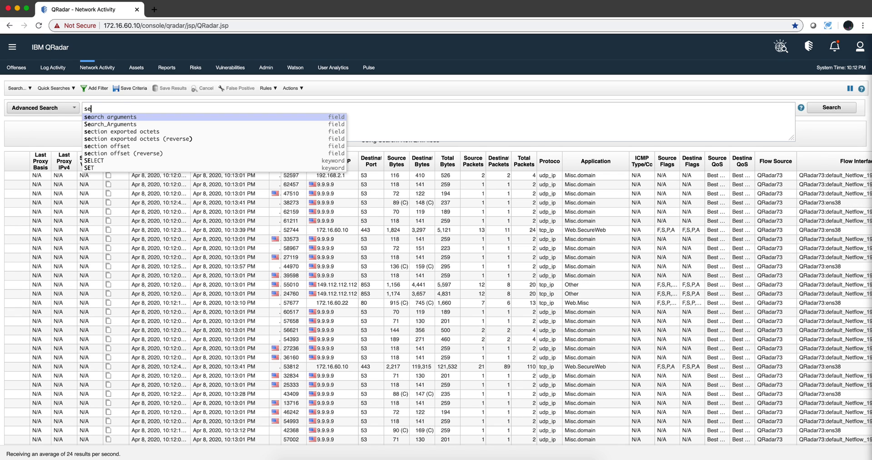
text(lec)
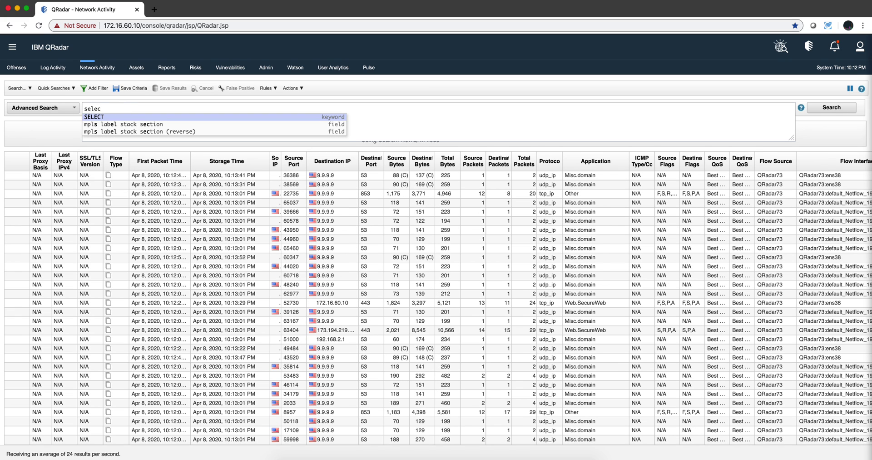
click(120, 117)
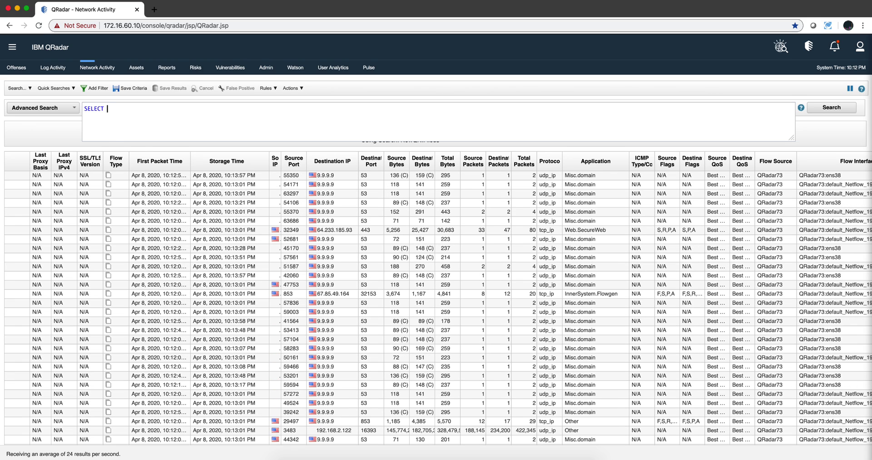
text(de)
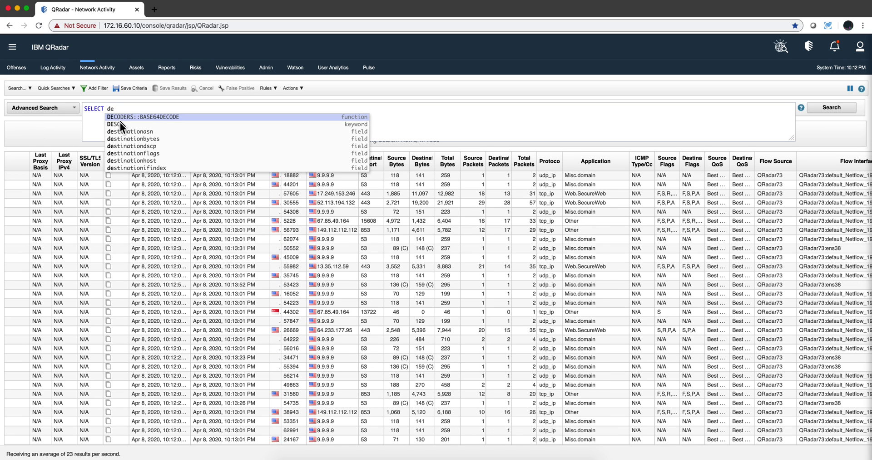
text(st)
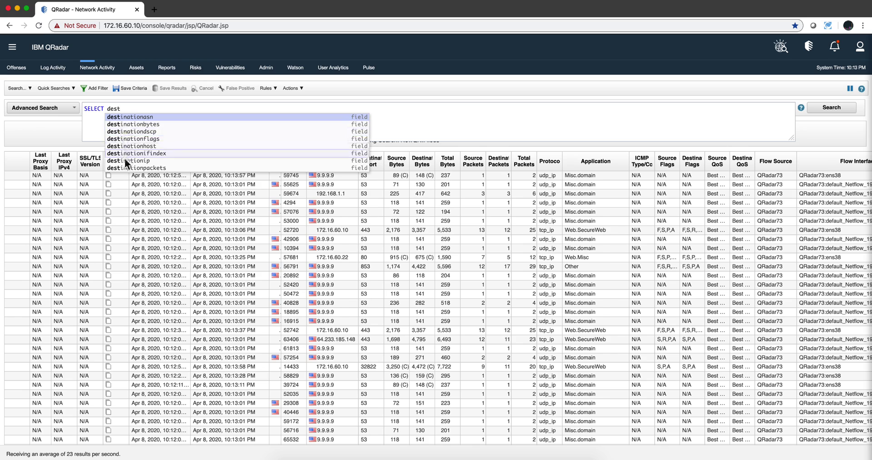
click(125, 160)
text(fr)
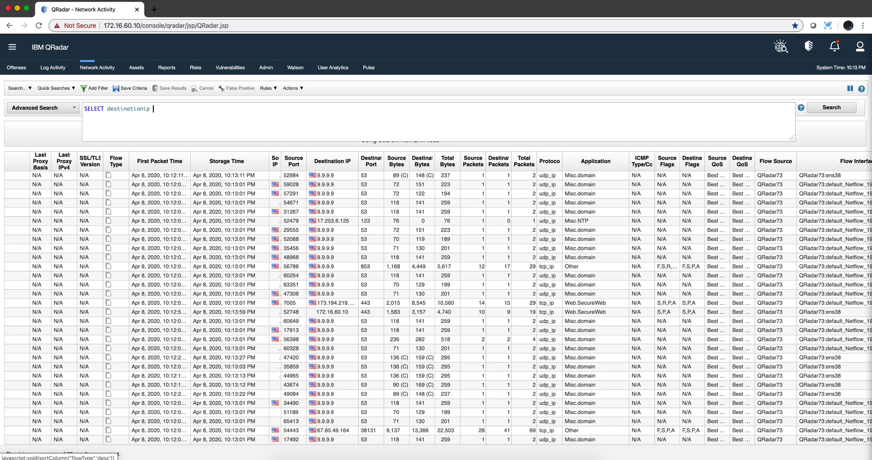
text(om )
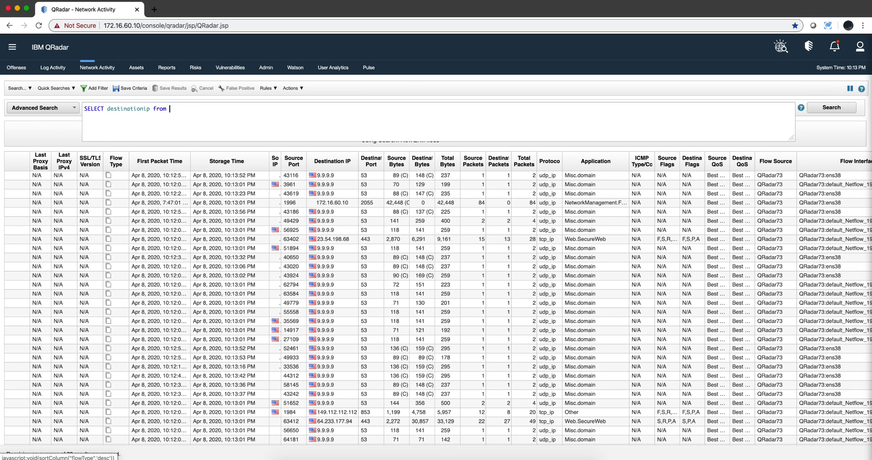
text(flows)
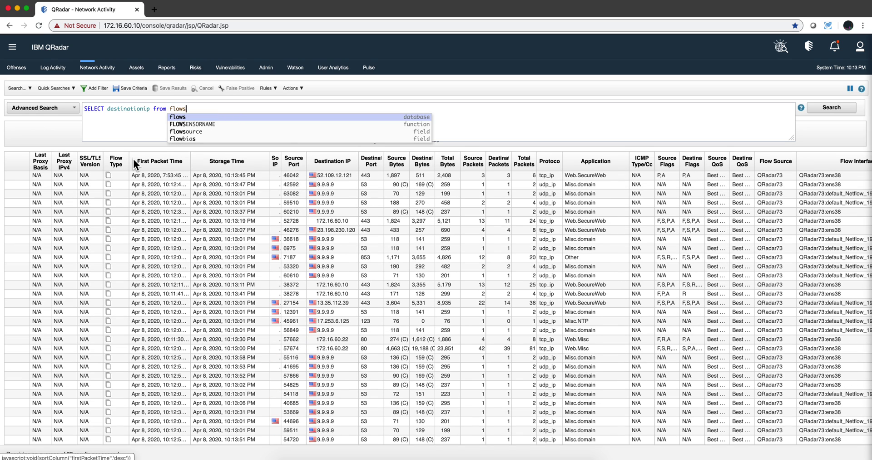
key(Escape)
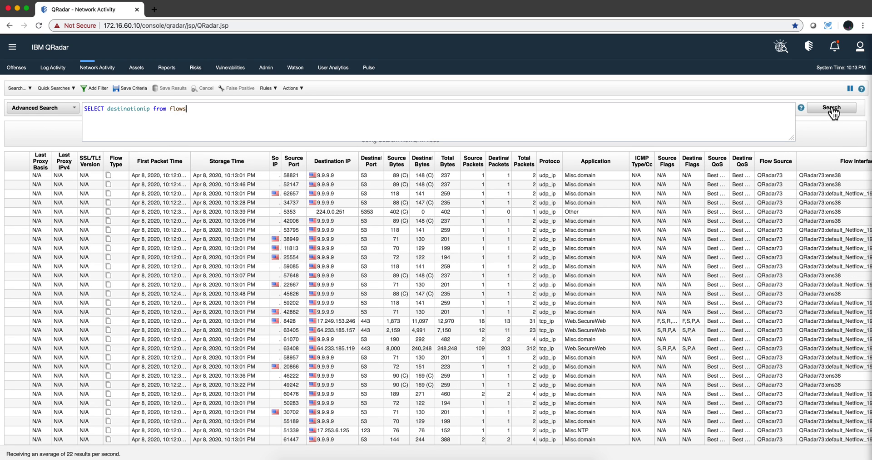
click(833, 109)
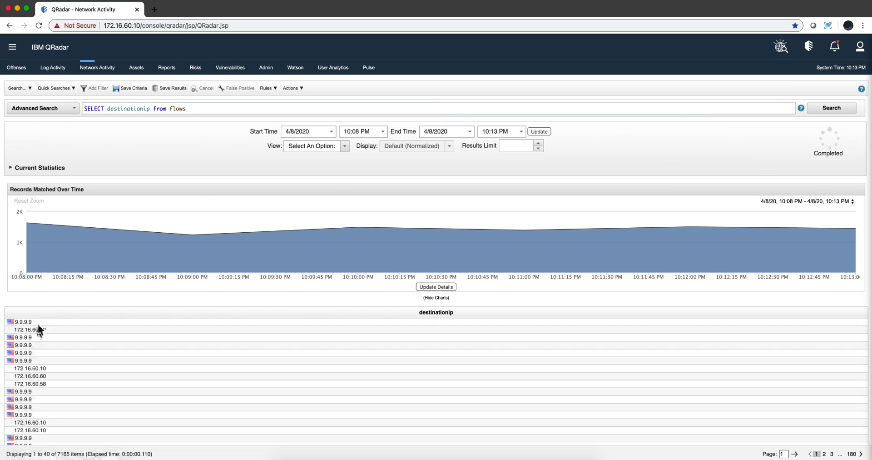
- Expand the 'SELECT destinationip from flows' query text for editing
click(190, 108)
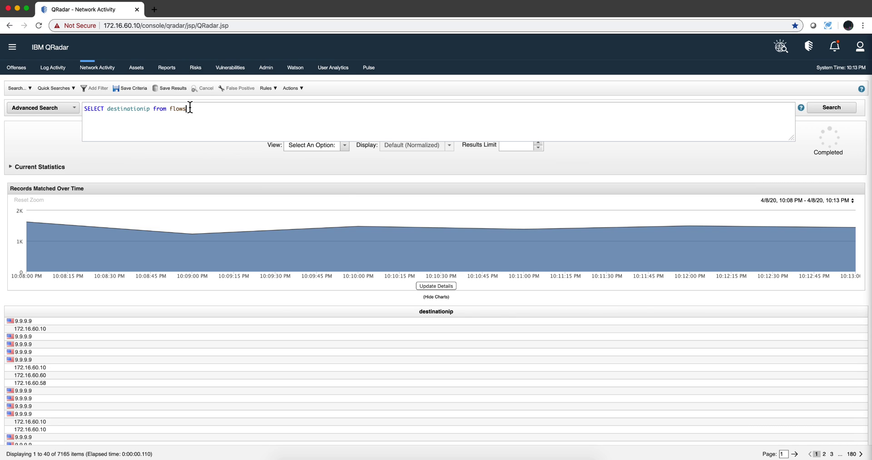
- Add sum(destinationbytes) to the SELECT list and rerun, giving one summed row
click(154, 108)
text(, sum(dest)
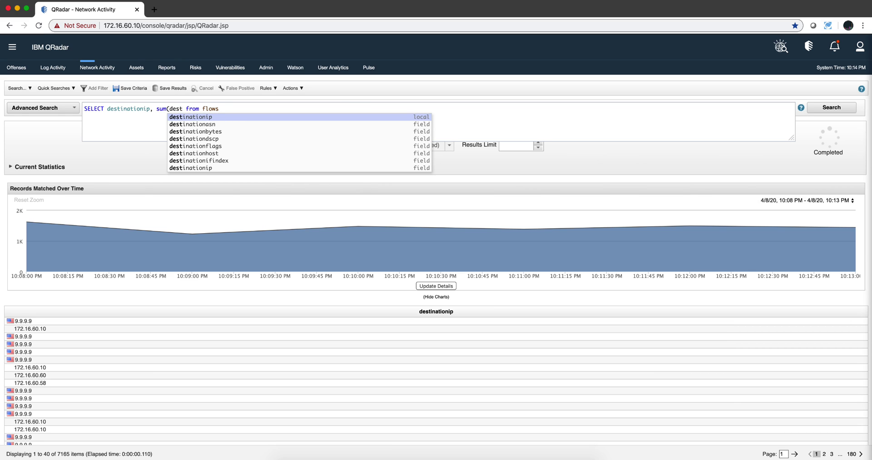
text(inatio)
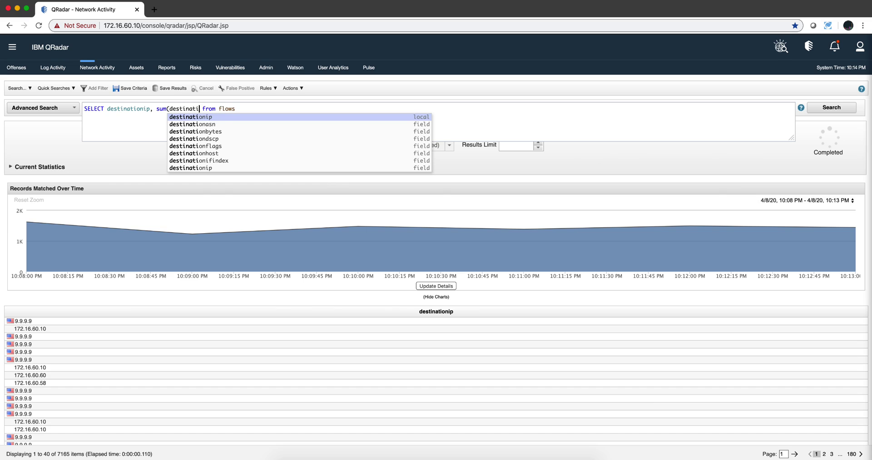
text(n)
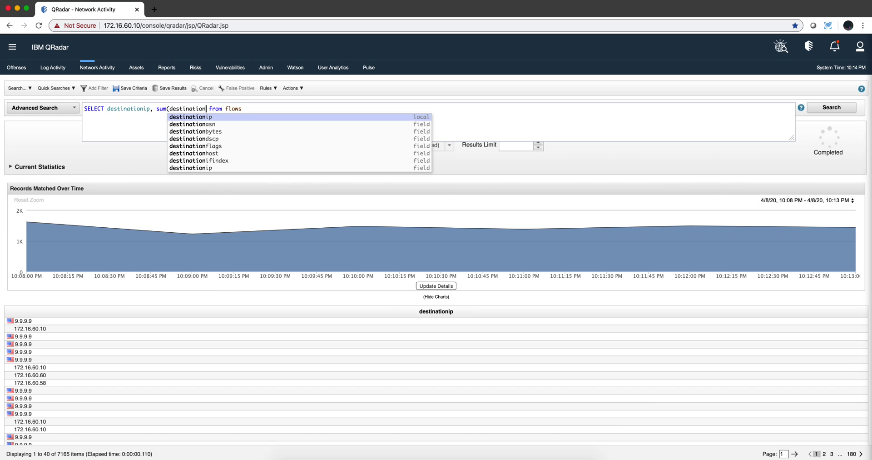
click(183, 132)
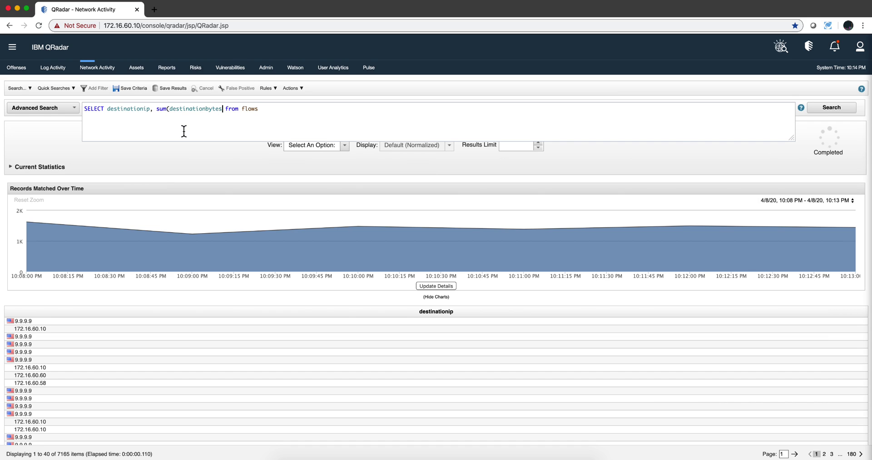
text())
click(828, 113)
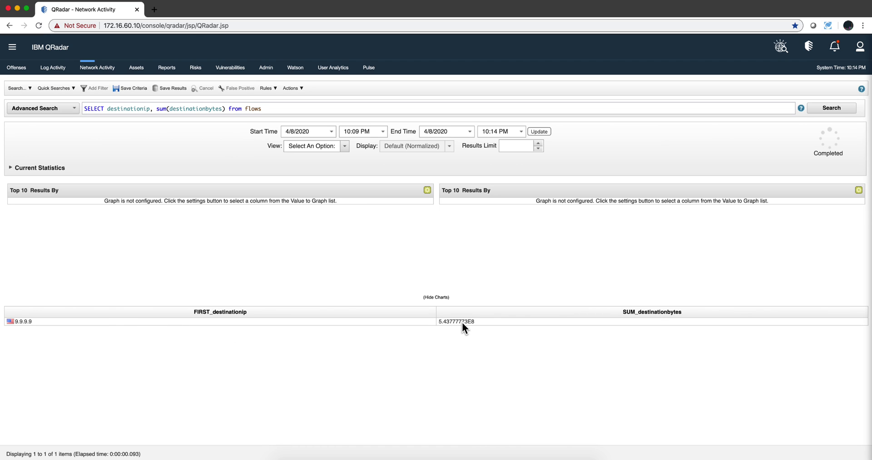
- Append GROUP BY destinationip and rerun, listing 162 destination IPs with summed bytes
click(277, 108)
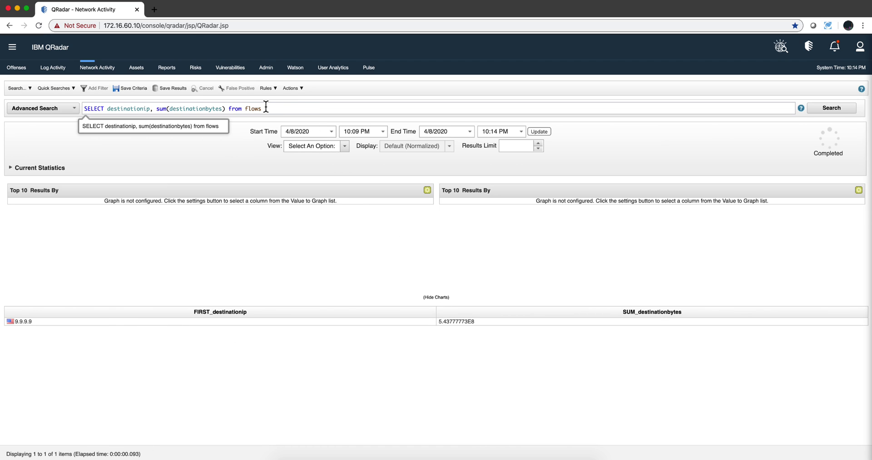
key(Escape)
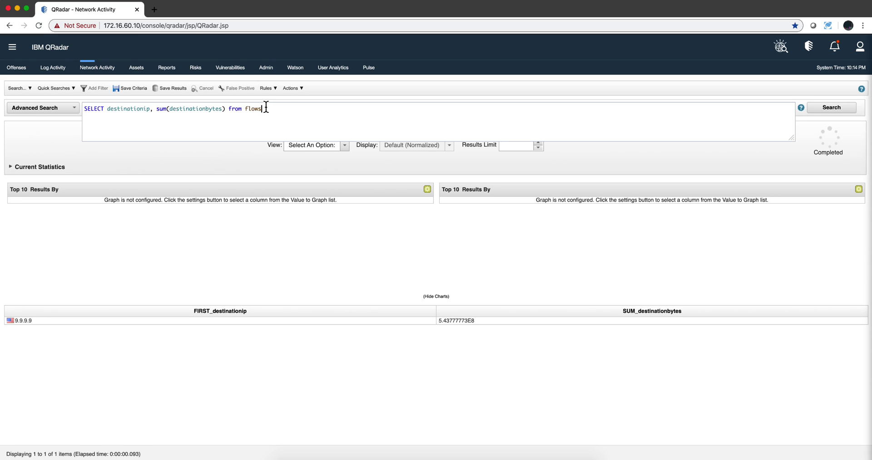
key(Return)
text(g)
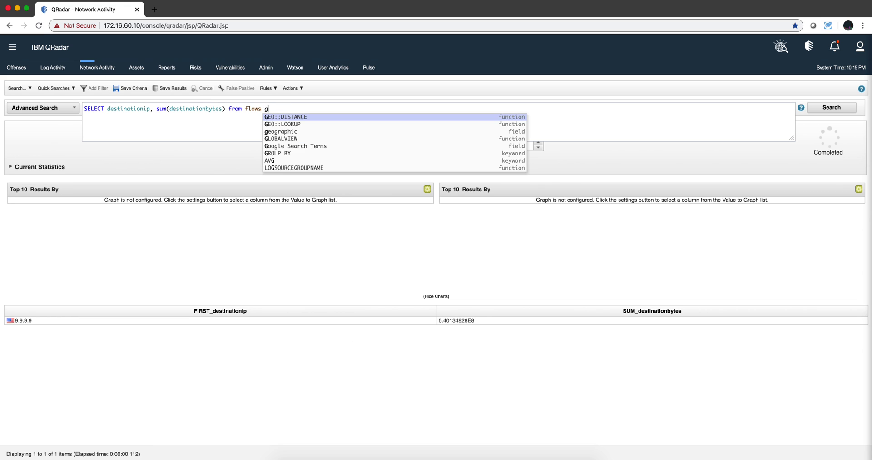
text(roup)
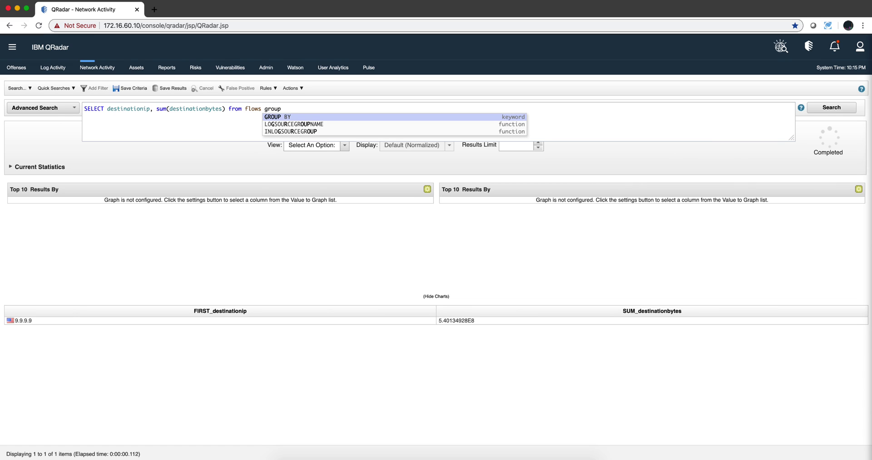
click(297, 118)
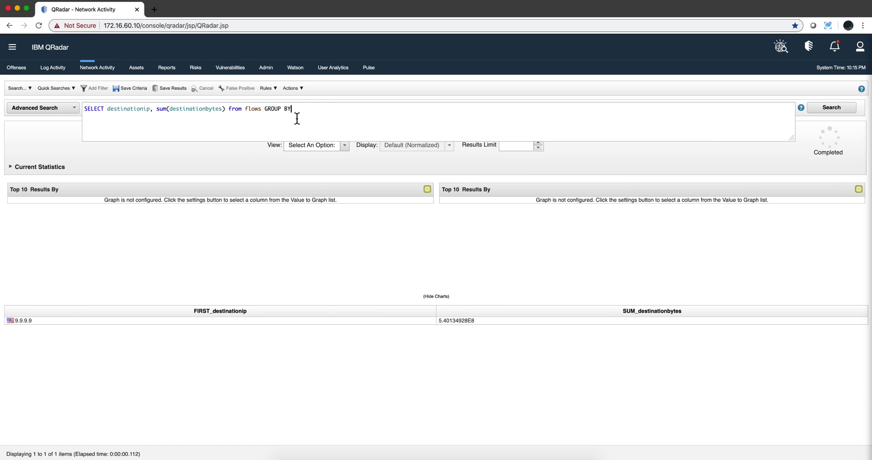
text(de)
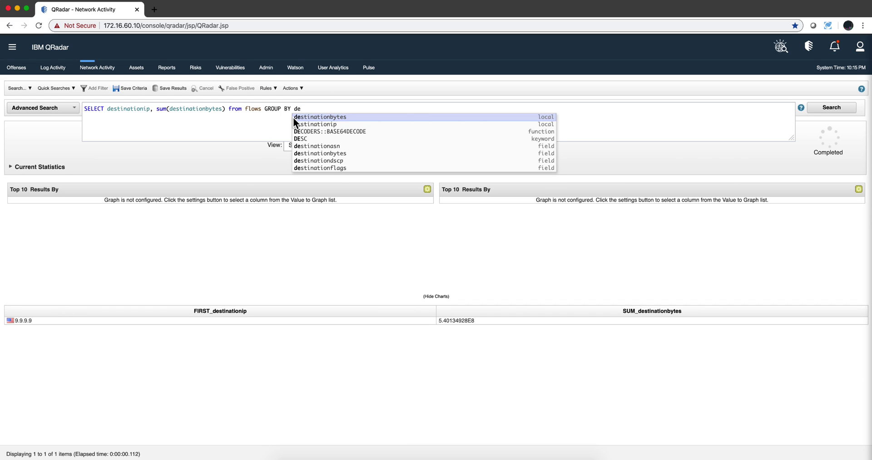
text(st)
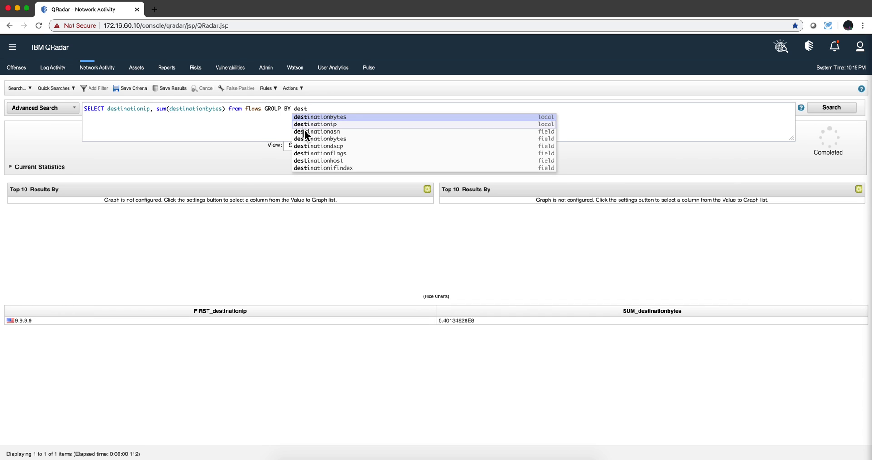
click(309, 123)
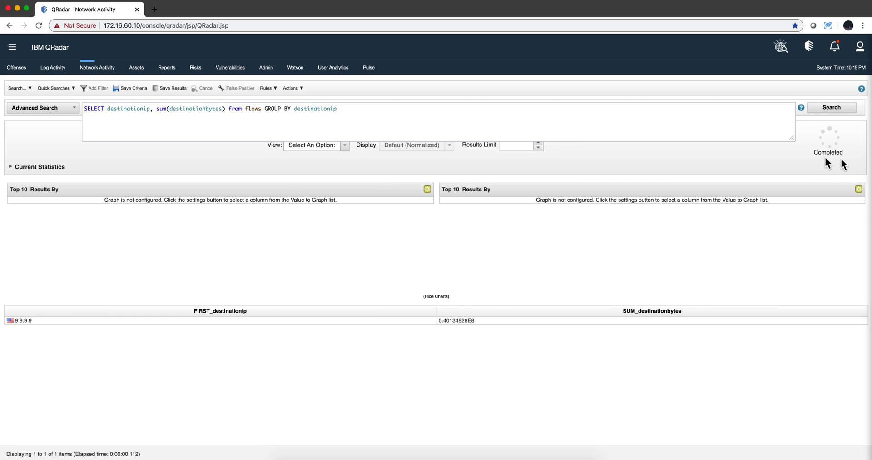
click(837, 110)
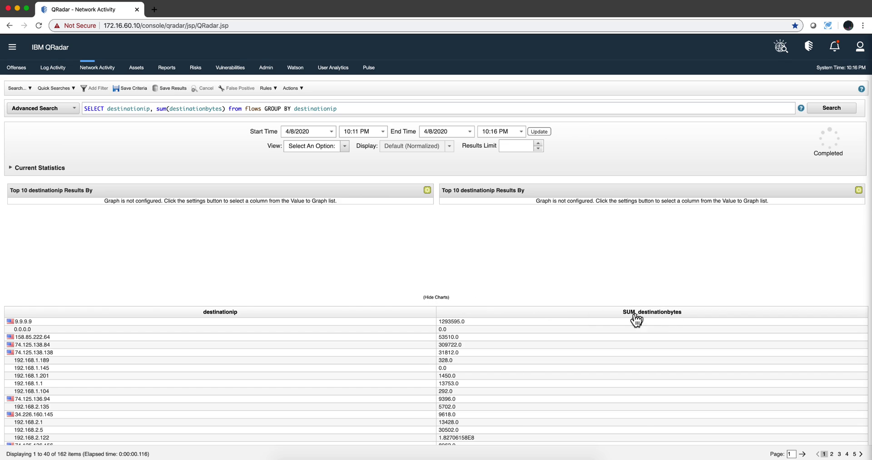
- Alias sum(destinationbytes) as TotalBytesOut and rerun the grouped search
click(226, 109)
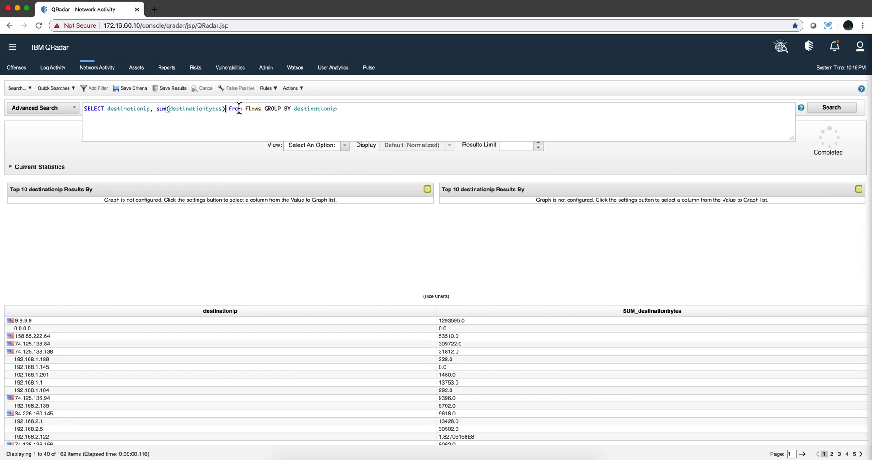
text(as Total)
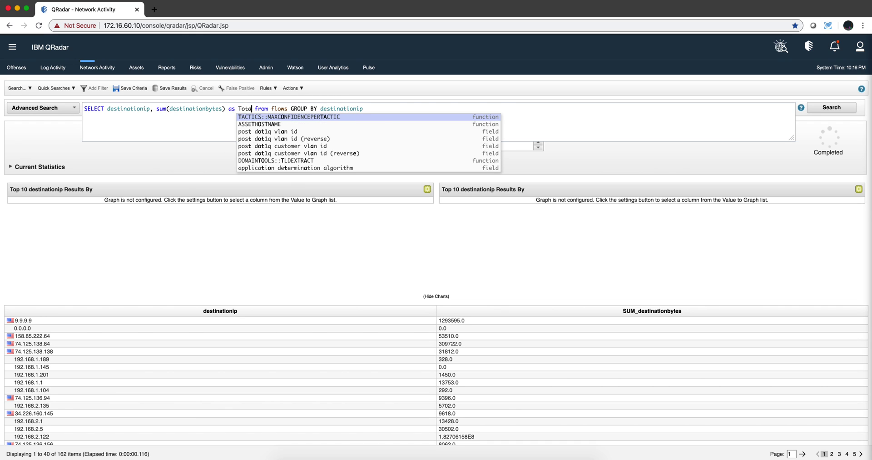
text(B)
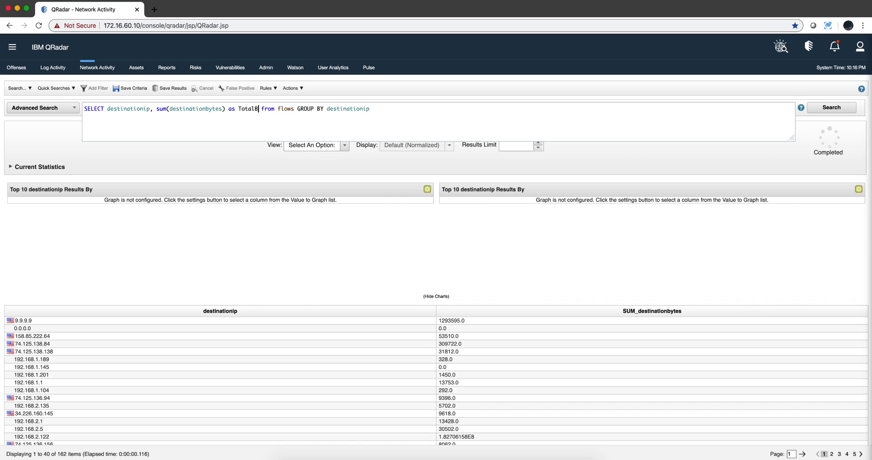
text(ytesOut)
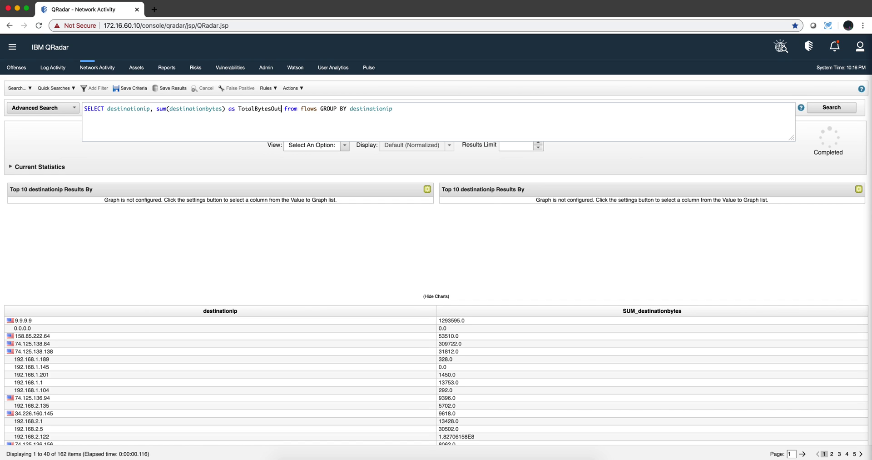
click(821, 108)
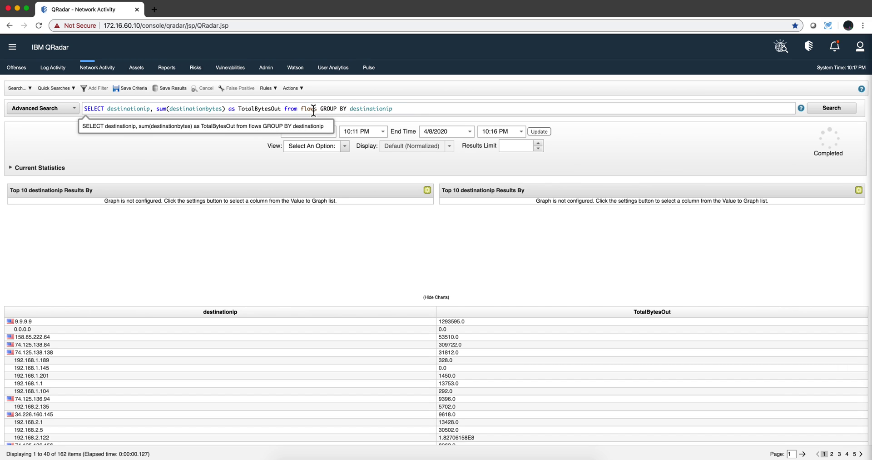
- Insert where flowdirection = 'L2R' before GROUP BY and rerun, leaving 151 destinations
click(348, 112)
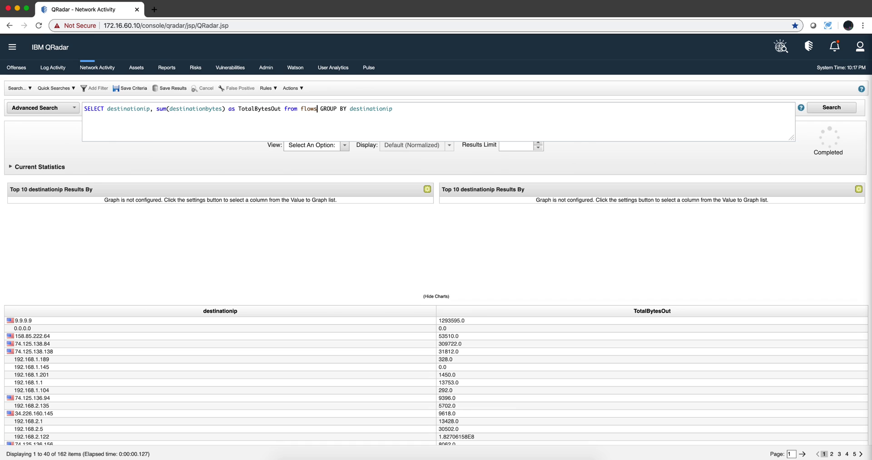
text(where)
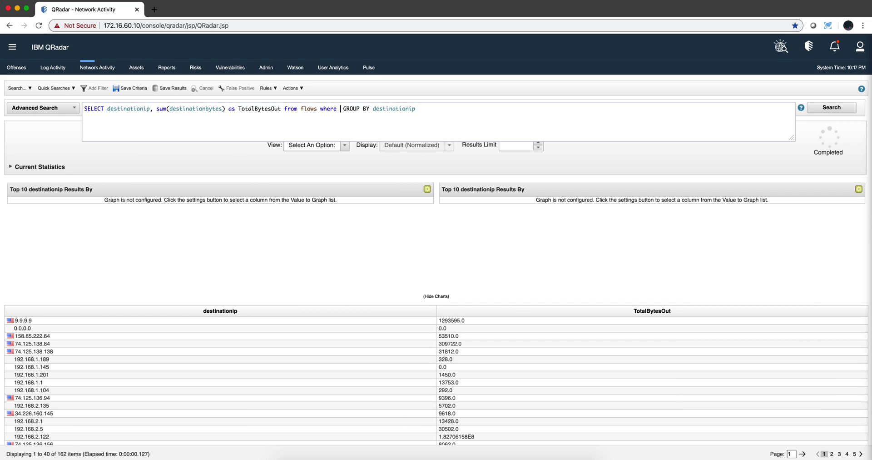
text( flow)
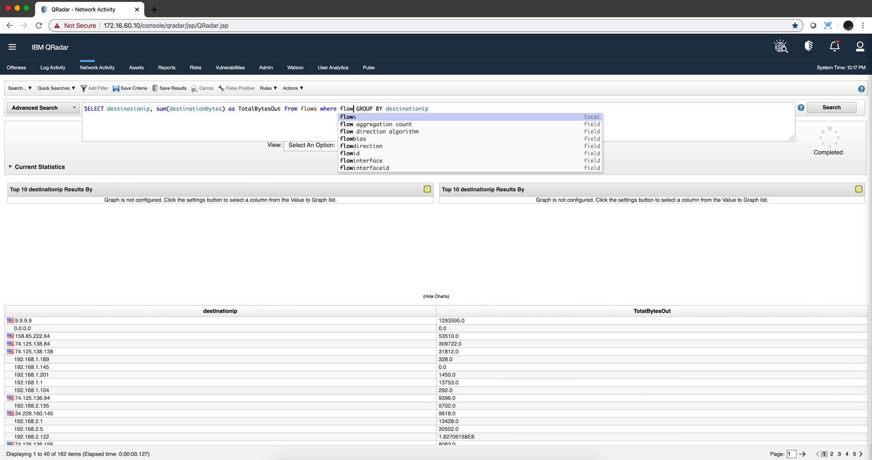
text(d)
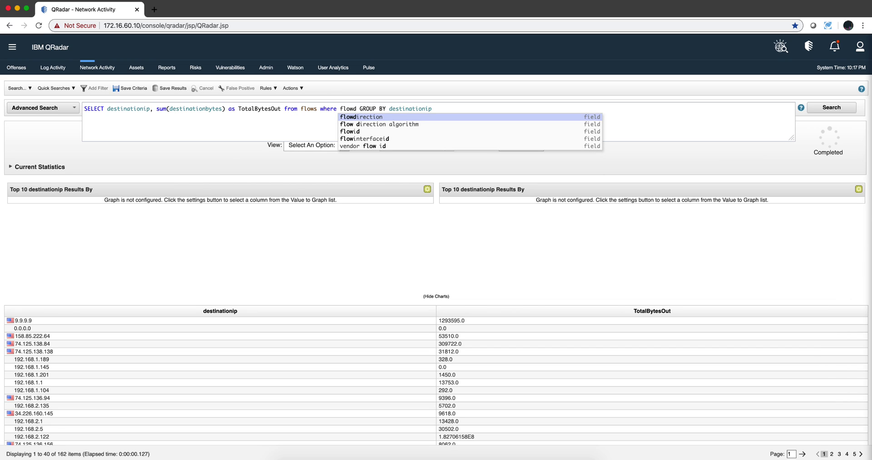
click(354, 116)
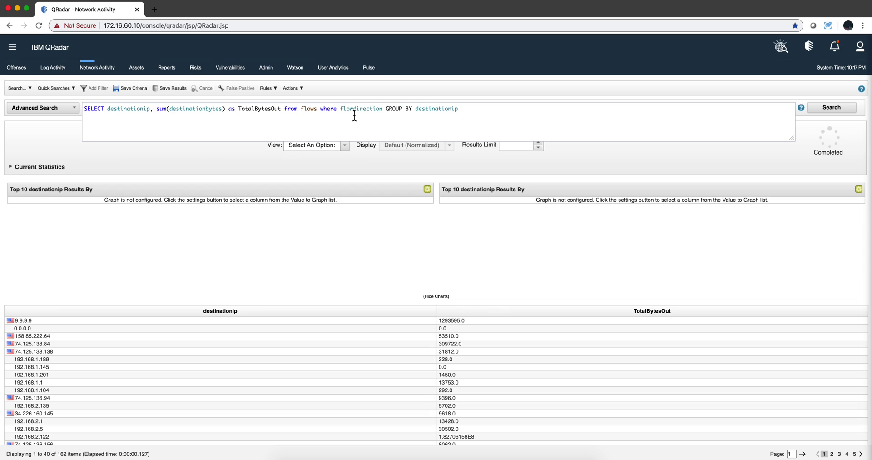
text(= 'L )
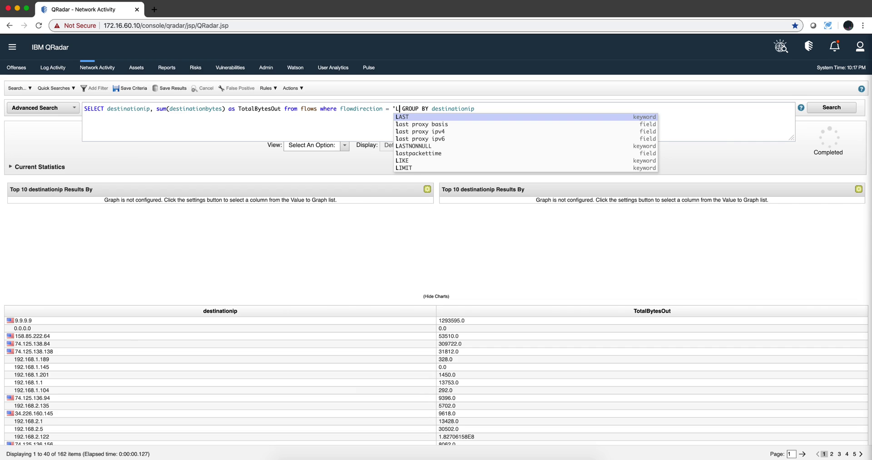
text(2)
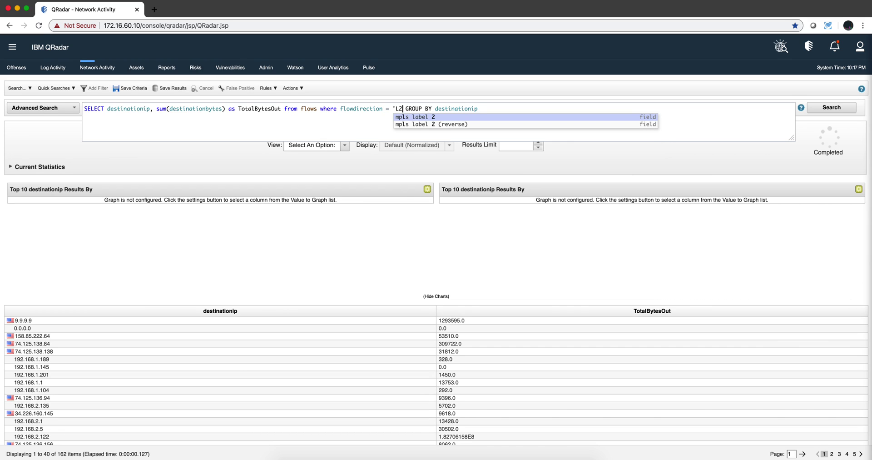
text(R')
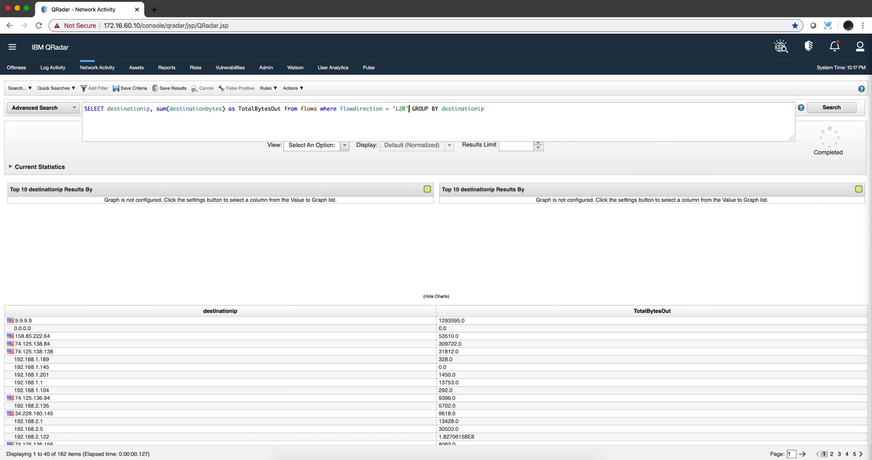
click(818, 111)
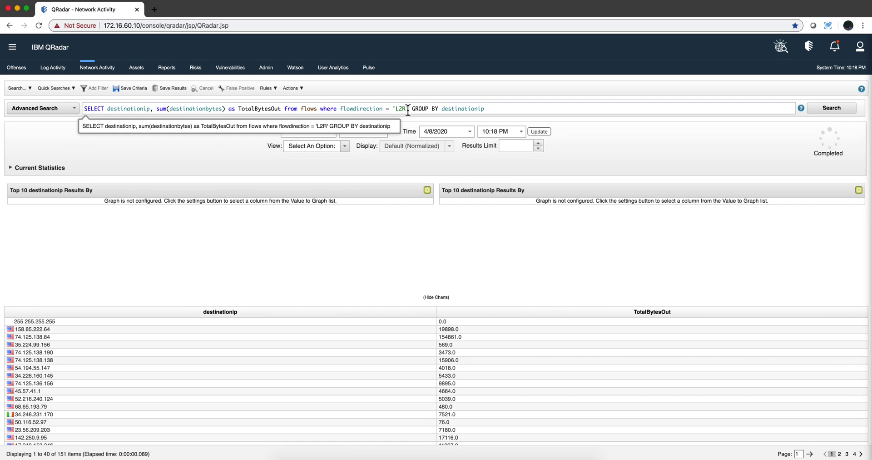
- Change the filter to flowdirection in ('L2R','R2L') and rerun, listing 162 destinations
click(391, 108)
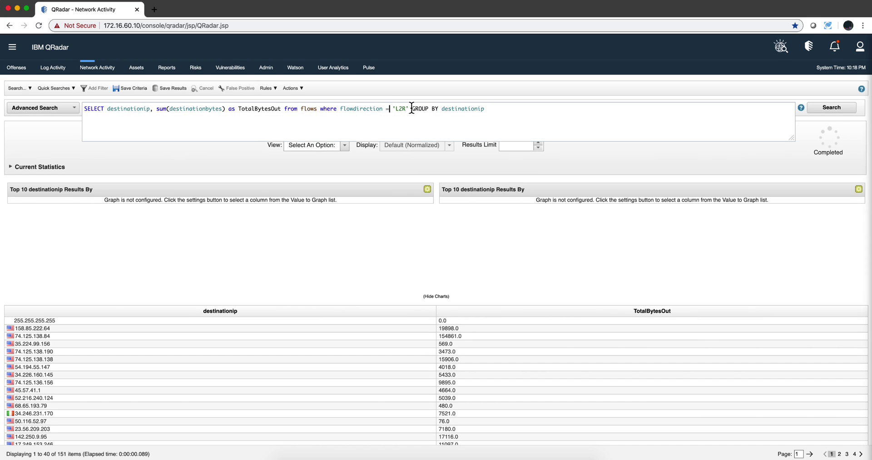
key(BackSpace)
text(in )
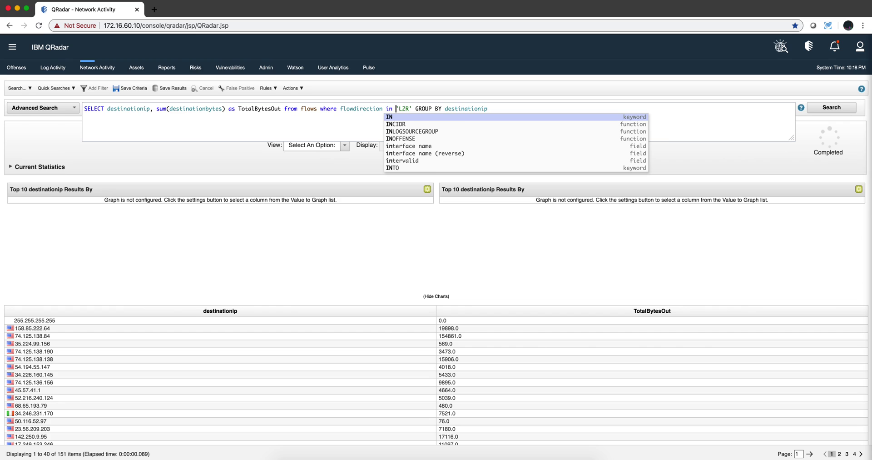
text(('L2R')
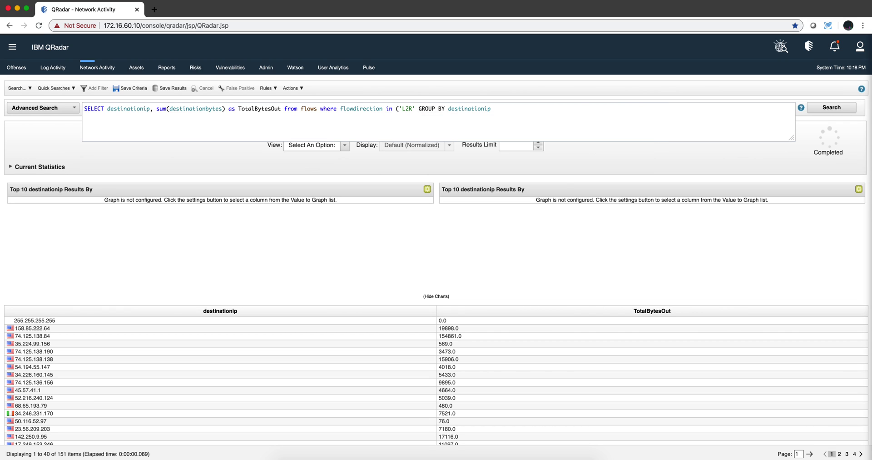
text(,R2L')
click(422, 108)
text(')
click(436, 109)
text())
click(830, 108)
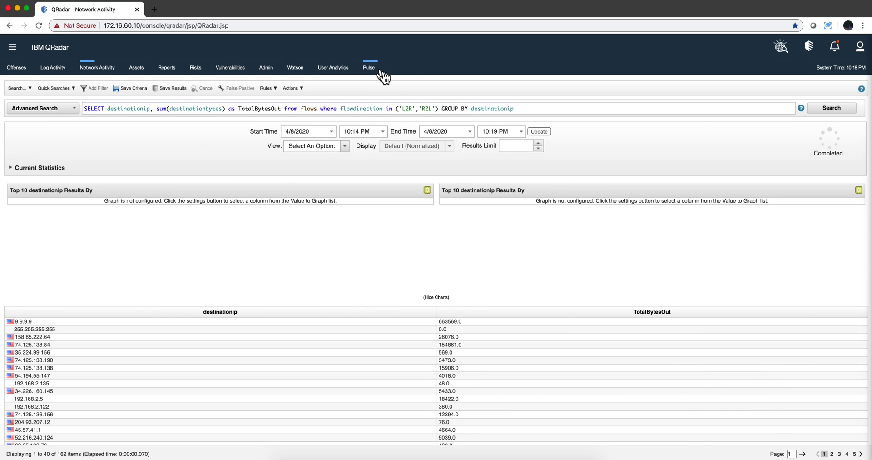
- Restore the filter to flowdirection = 'L2R' and rerun, now listing 158 destinations
click(453, 107)
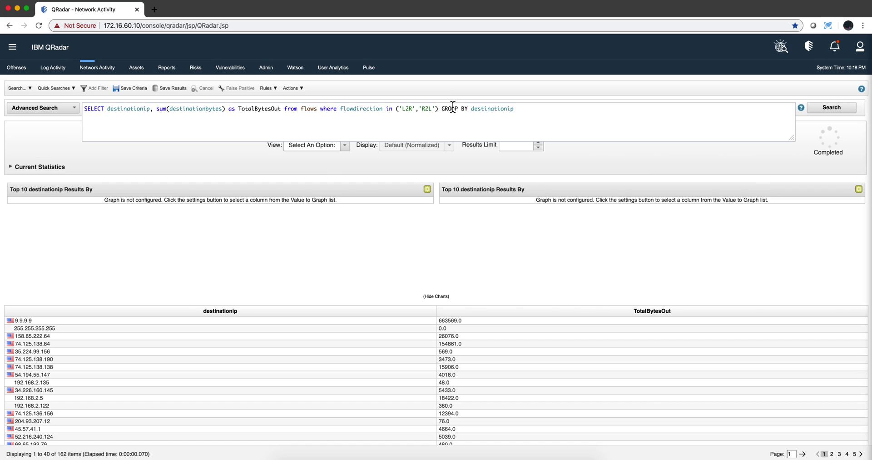
click(442, 109)
key(BackSpace)
key(BackSpace)
key(BackSpace)
key(BackSpace)
key(BackSpace)
key(BackSpace)
key(BackSpace)
key(BackSpace)
key(BackSpace)
key(BackSpace)
key(BackSpace)
key(BackSpace)
key(BackSpace)
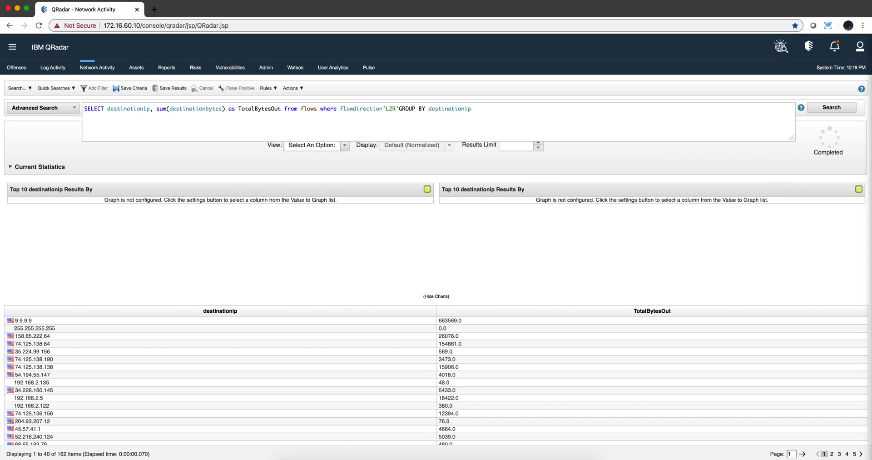
text(=)
click(407, 109)
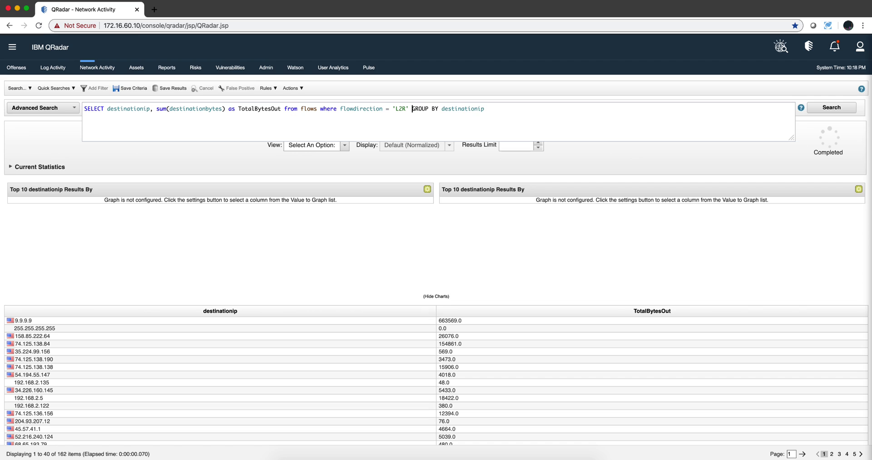
click(834, 108)
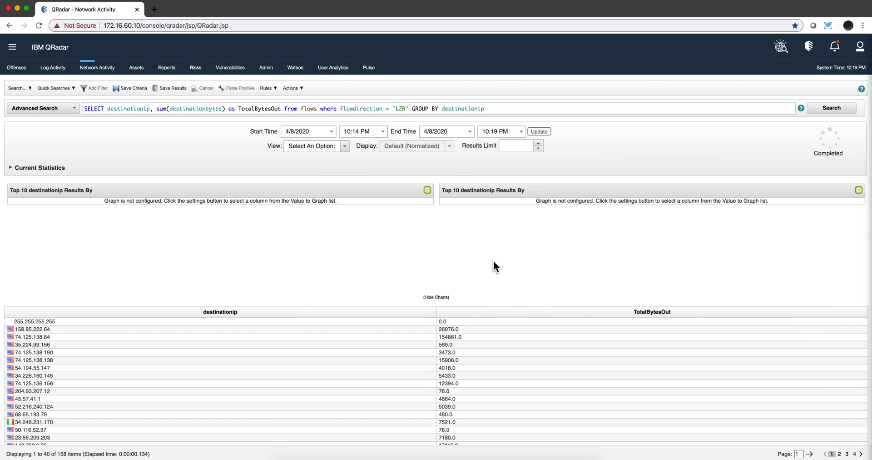
- Add 'and destinationbytes > 0' to the WHERE clause and rerun, listing 131 destinations
click(413, 109)
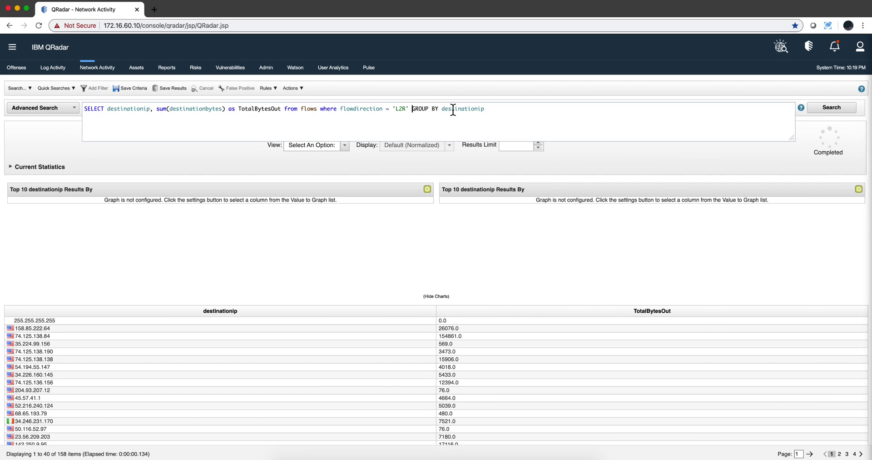
text(and)
text(destin)
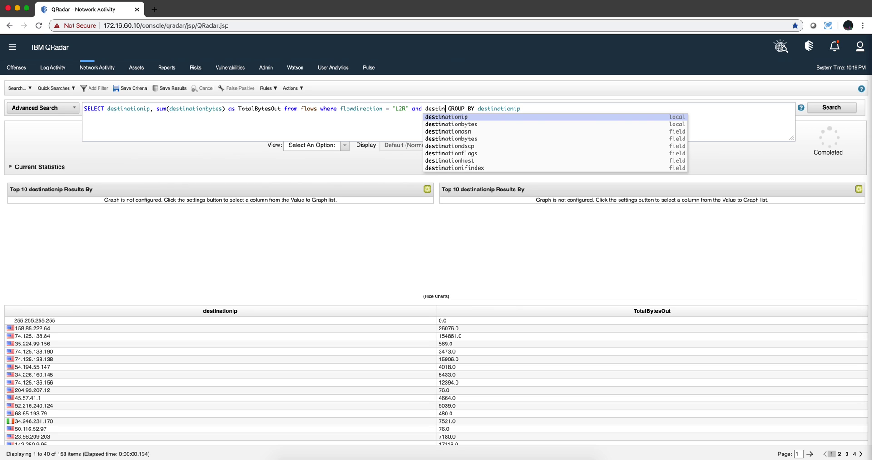
click(456, 124)
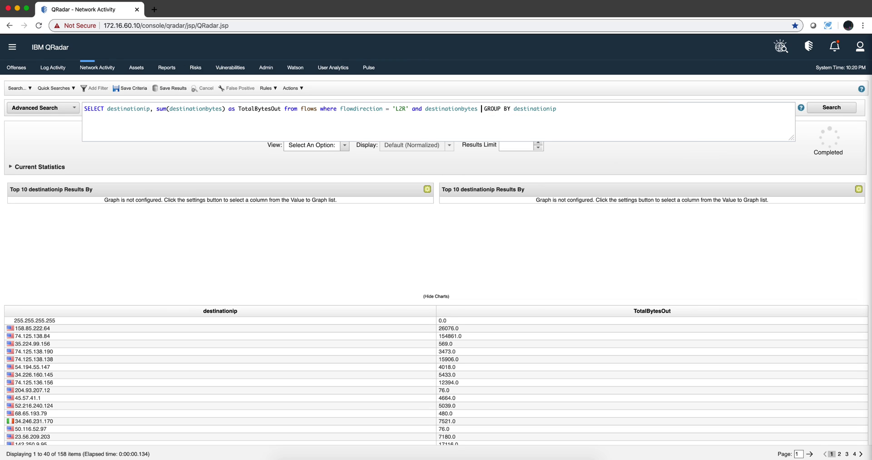
text(> 0)
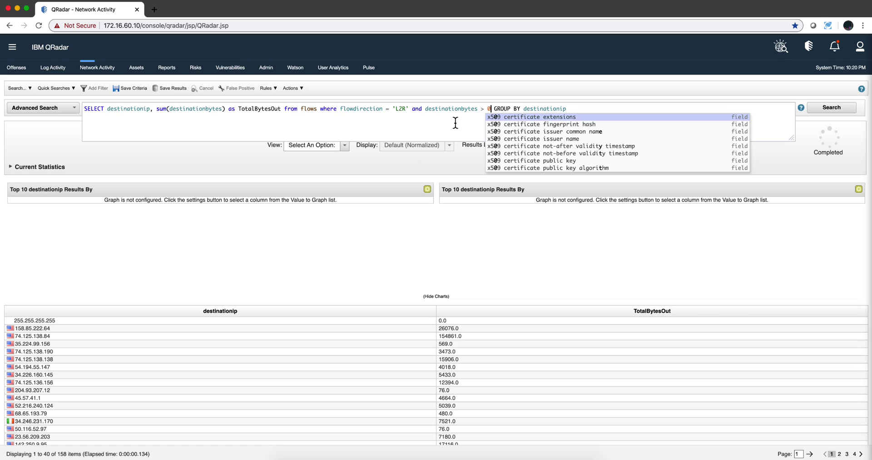
click(834, 109)
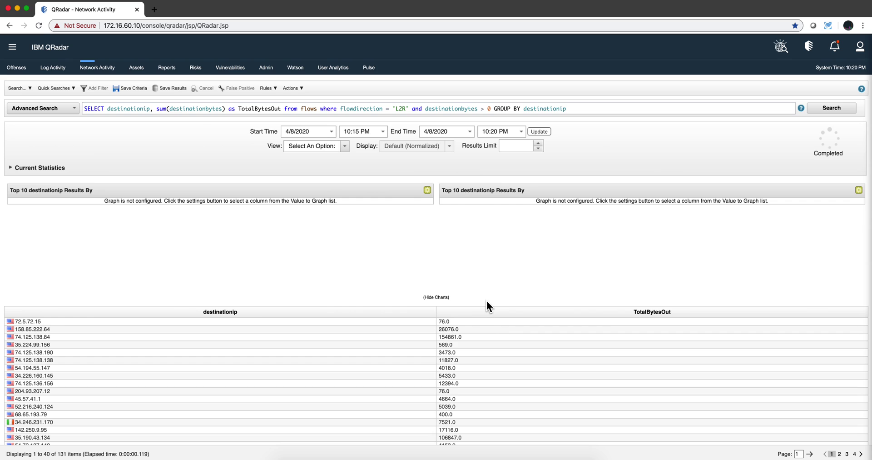
click(584, 109)
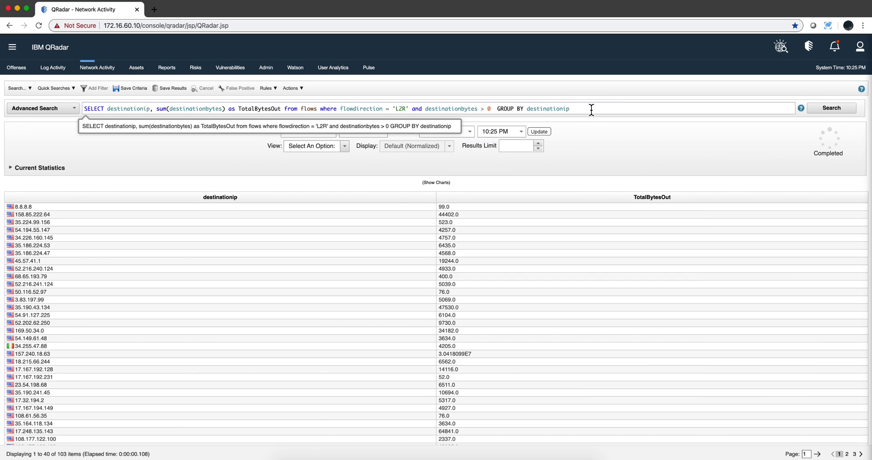
- Add ORDER BY TotalBytesOut to the AQL query and rerun the search
click(592, 110)
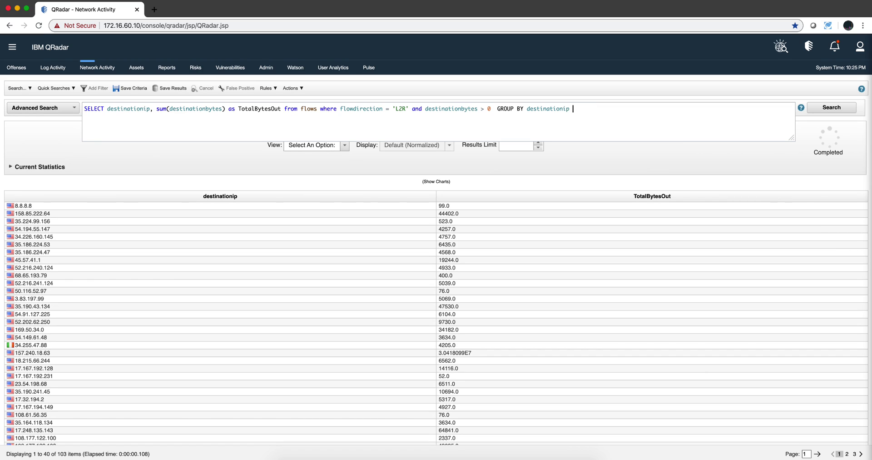
text(ORDE)
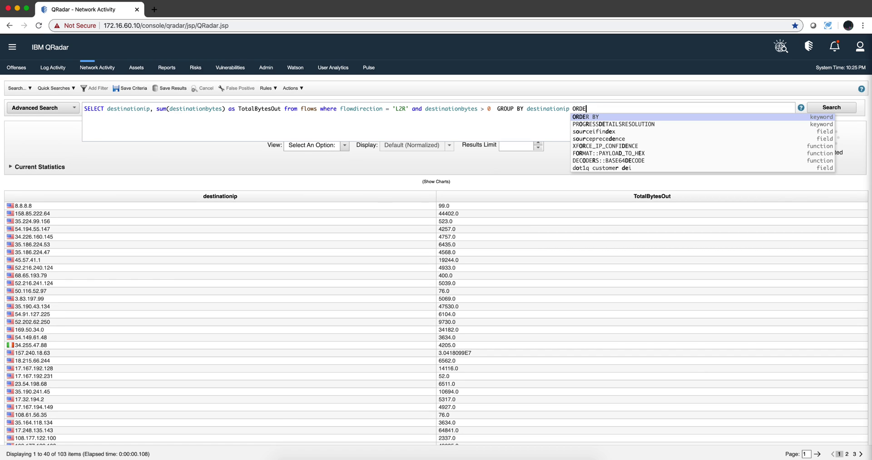
click(605, 116)
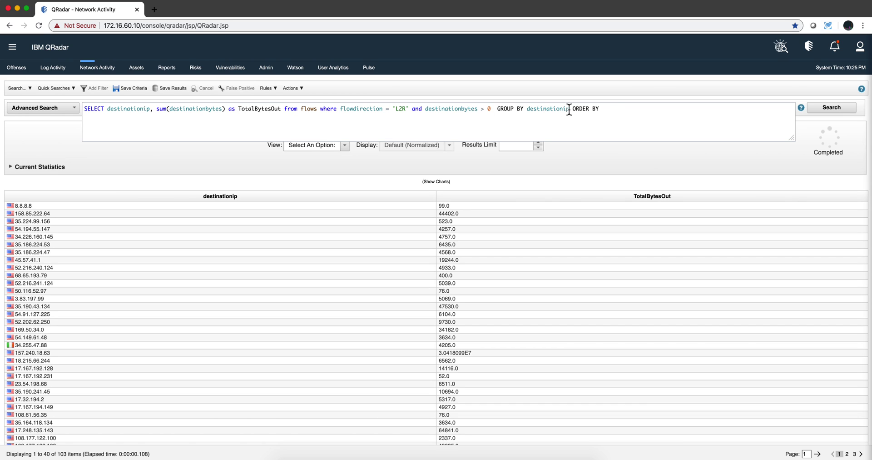
text(Tot)
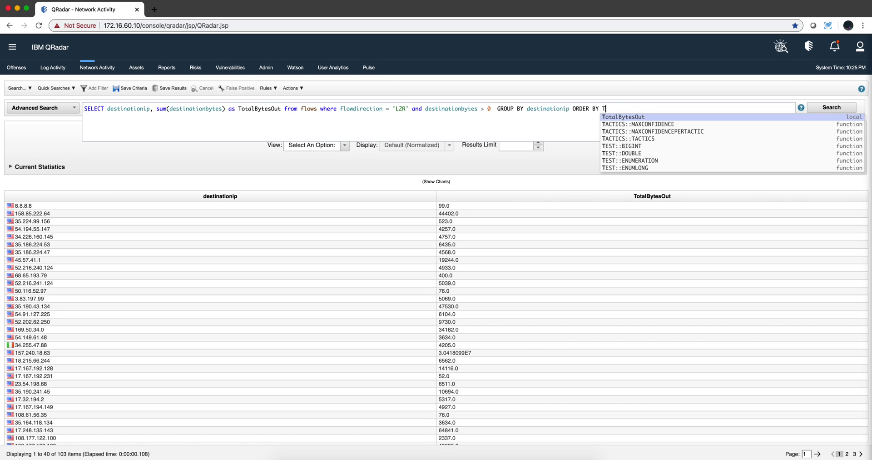
click(627, 116)
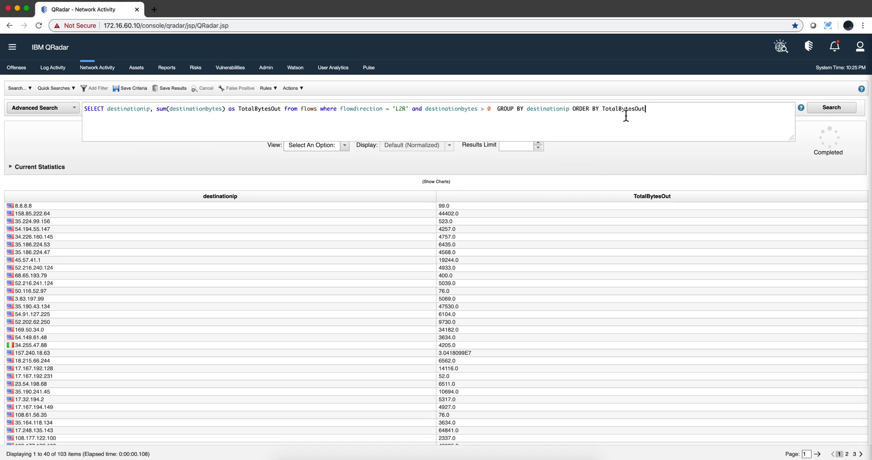
click(841, 108)
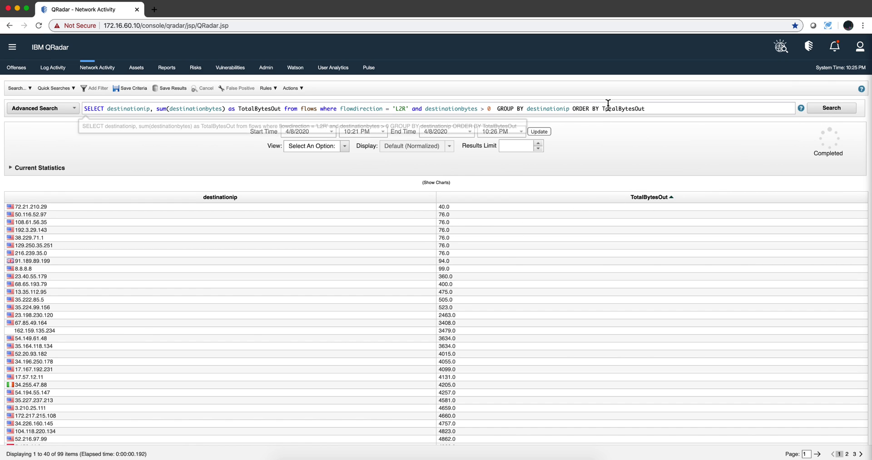
- Append DESC to the sort so the largest byte totals come first, and rerun
click(659, 110)
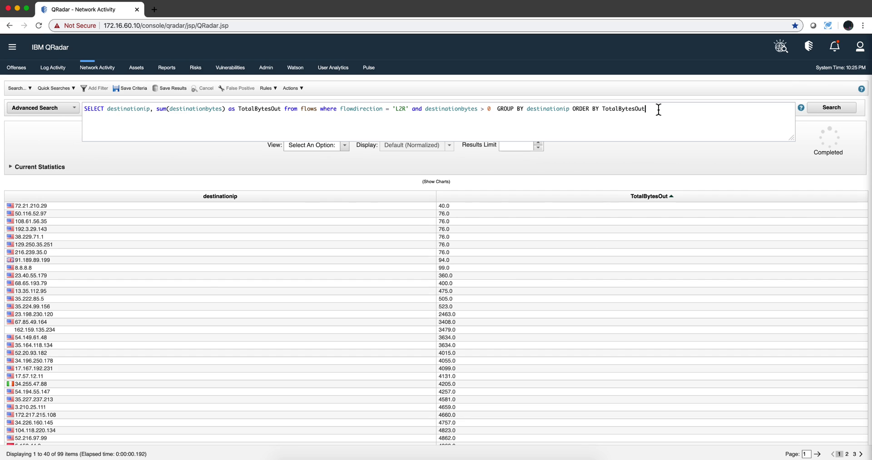
text(DESC)
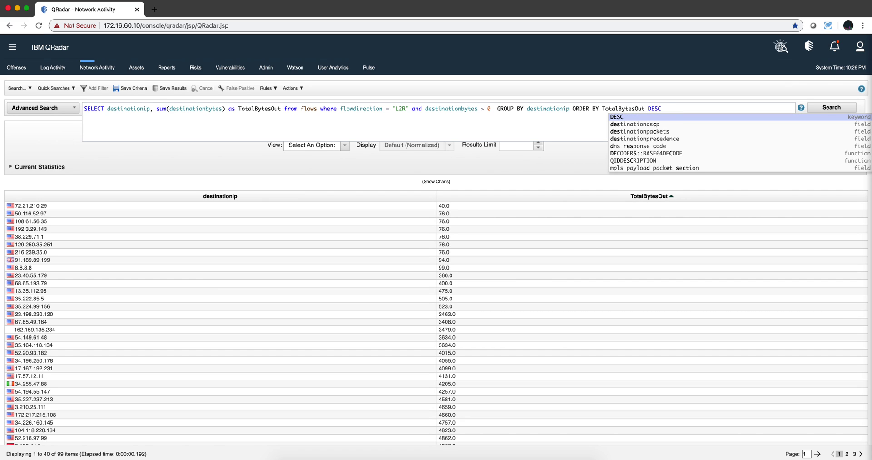
click(654, 116)
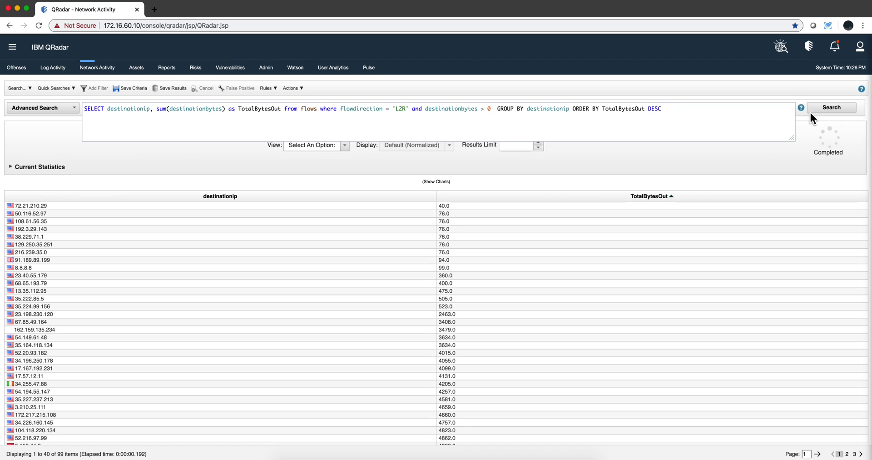
click(821, 108)
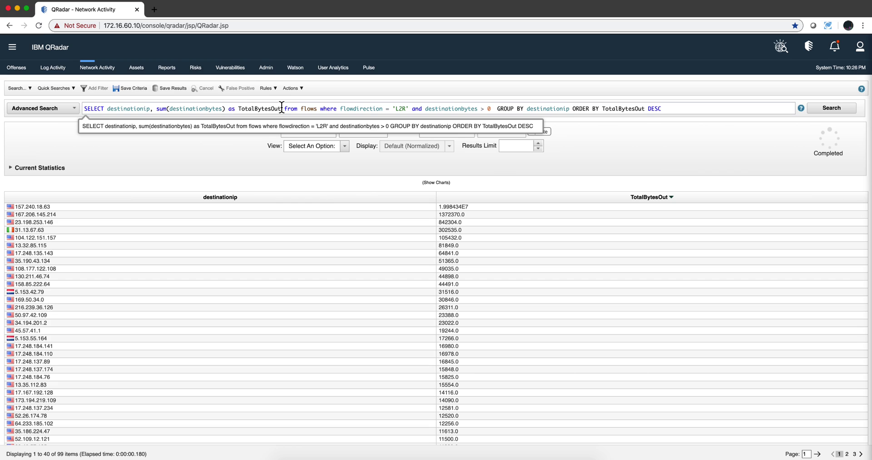
- Insert XFORCE_IP_CATEGORY(destinationip) after destinationip in the SELECT list and rerun the search
click(155, 108)
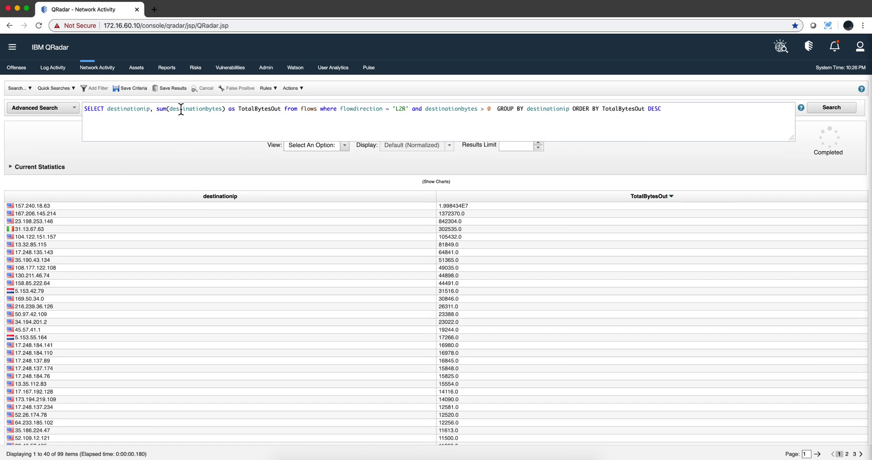
text(,)
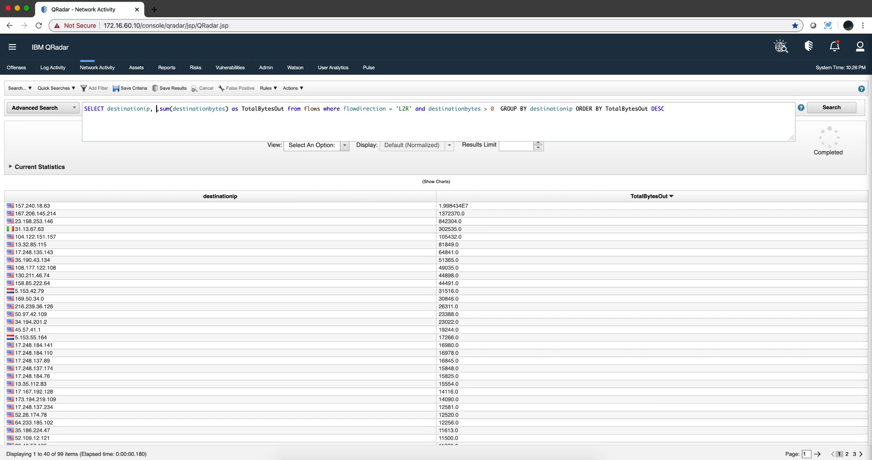
text(x)
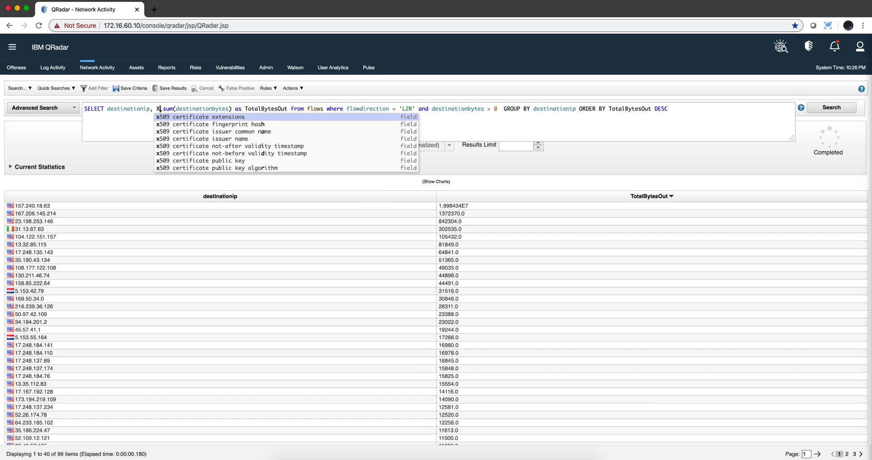
text(F)
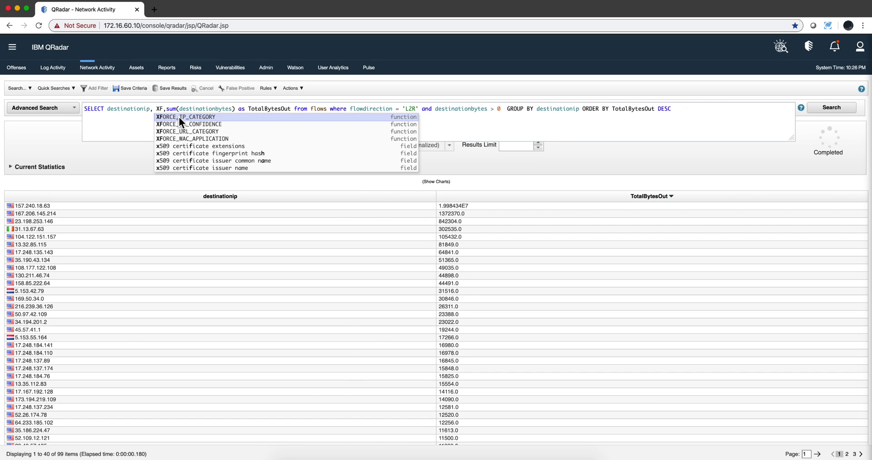
click(179, 117)
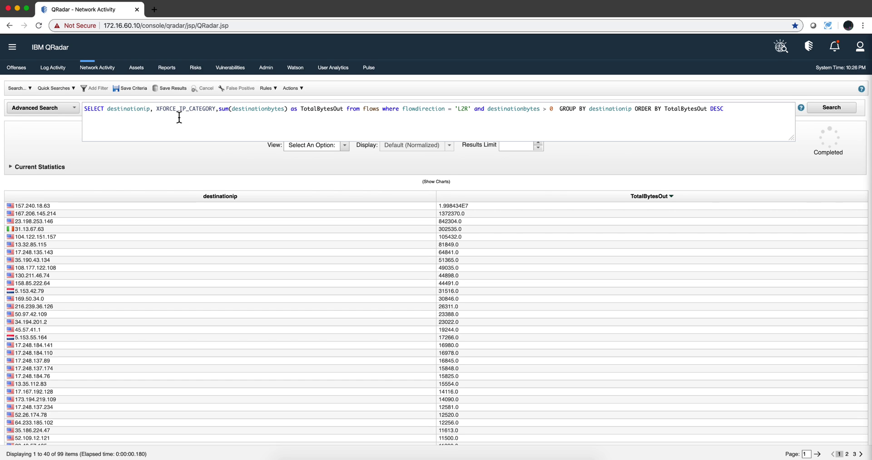
text(()
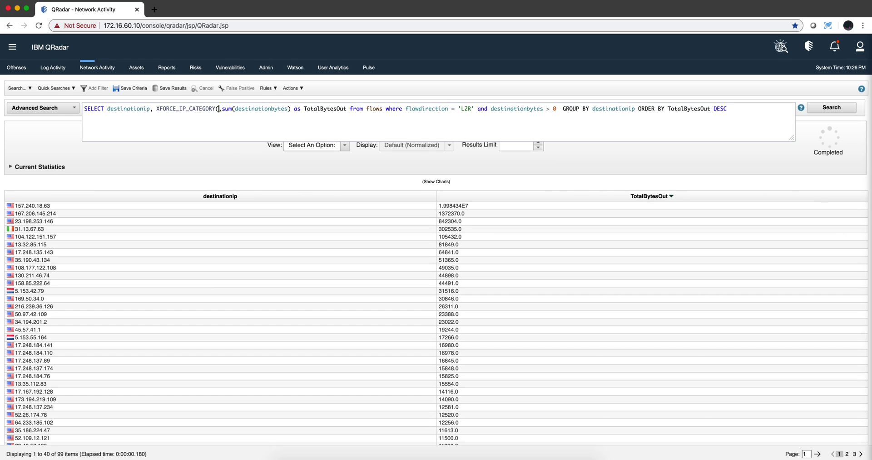
text(dest)
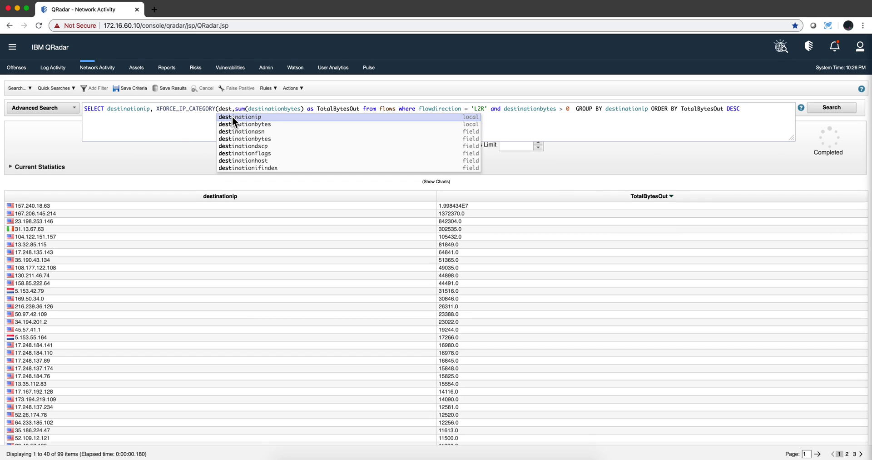
click(233, 117)
text())
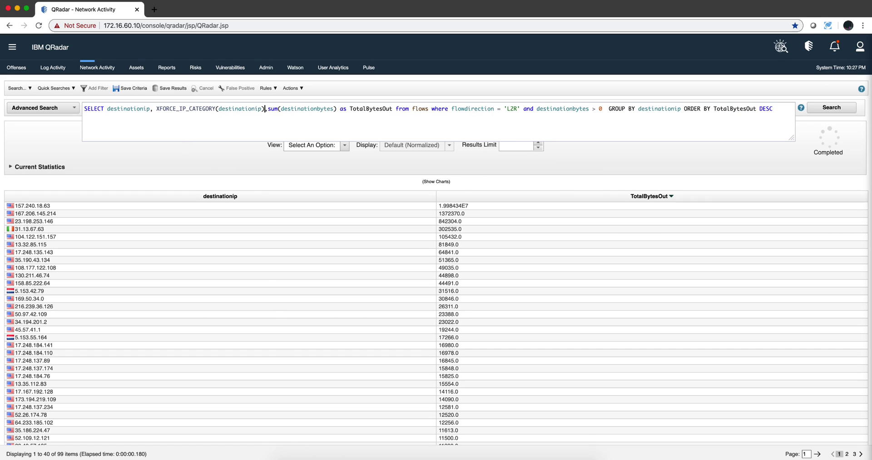
click(827, 109)
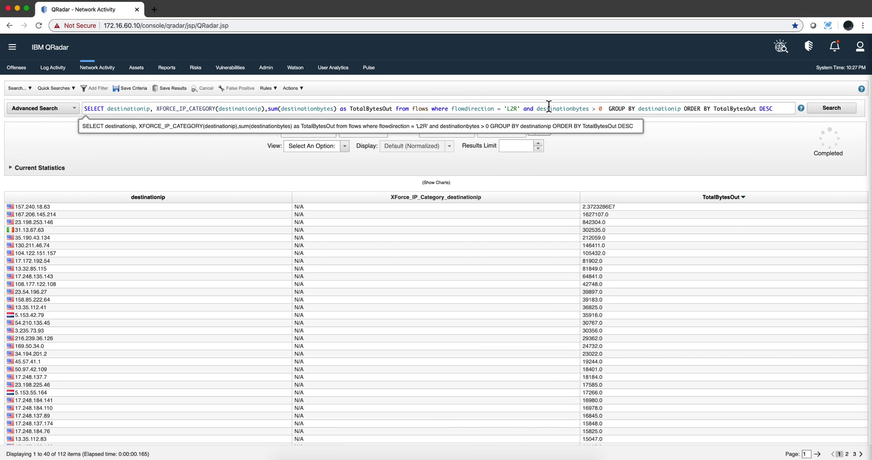
- Remove a stray 'and', alias XFORCE_IP_CATEGORY(destinationip) as BAD, and rerun the search
click(604, 108)
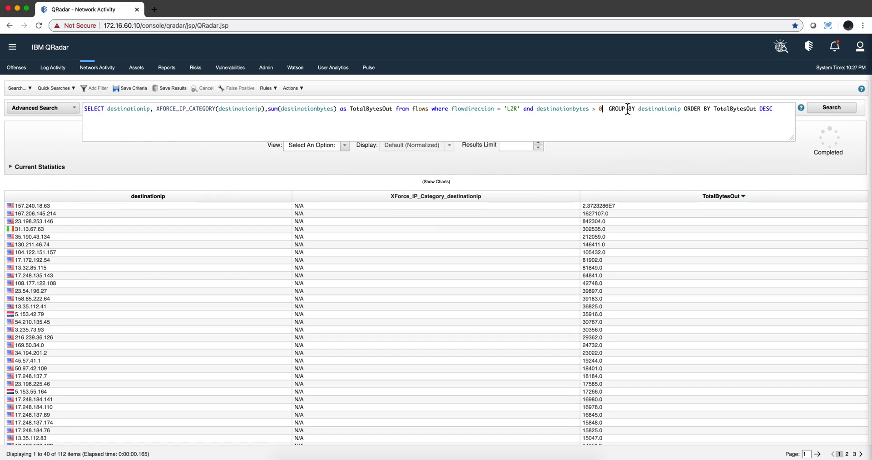
text(and)
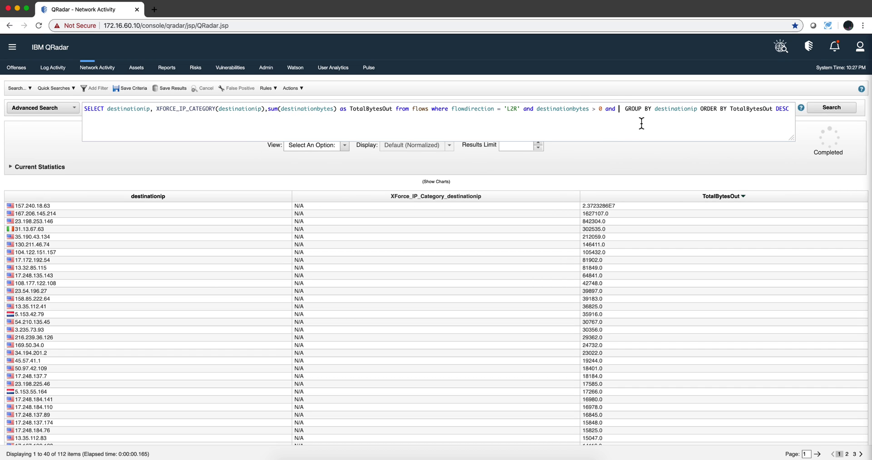
click(619, 111)
key(BackSpace)
key(BackSpace)
key(BackSpace)
key(BackSpace)
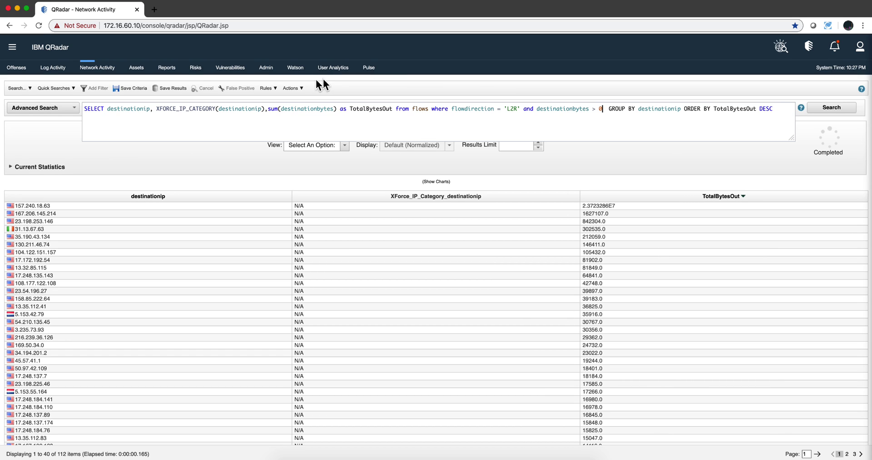
click(263, 111)
text(as BAD)
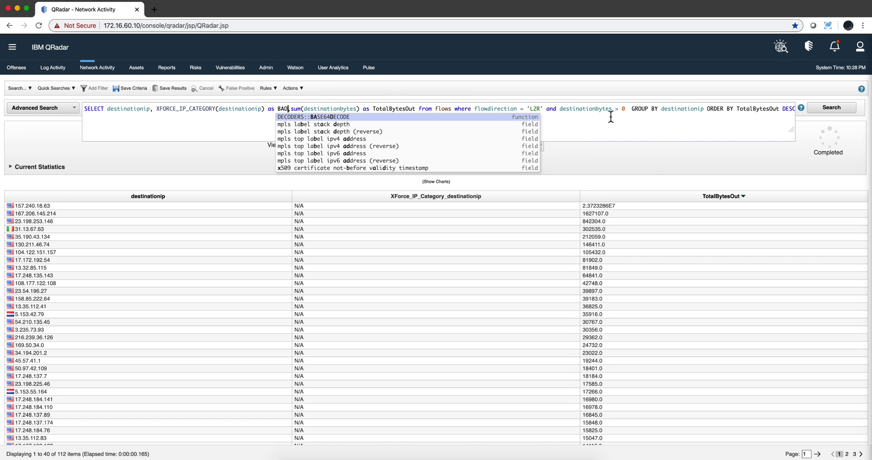
click(828, 111)
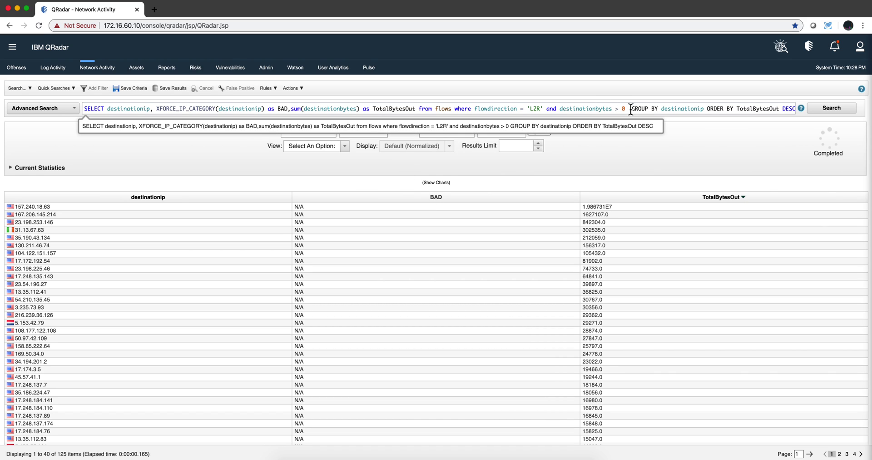
- Add the condition and BAD != 'N/A' before GROUP BY and run the query
click(631, 111)
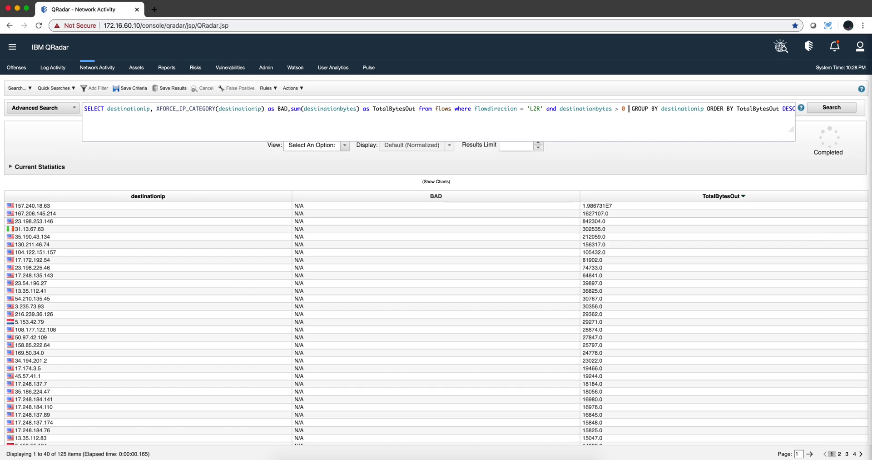
text(w)
key(BackSpace)
text(and)
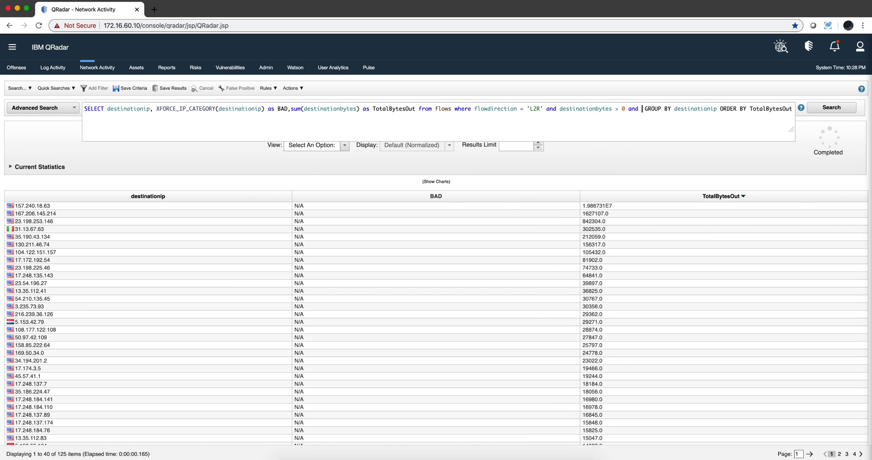
text( BAD  )
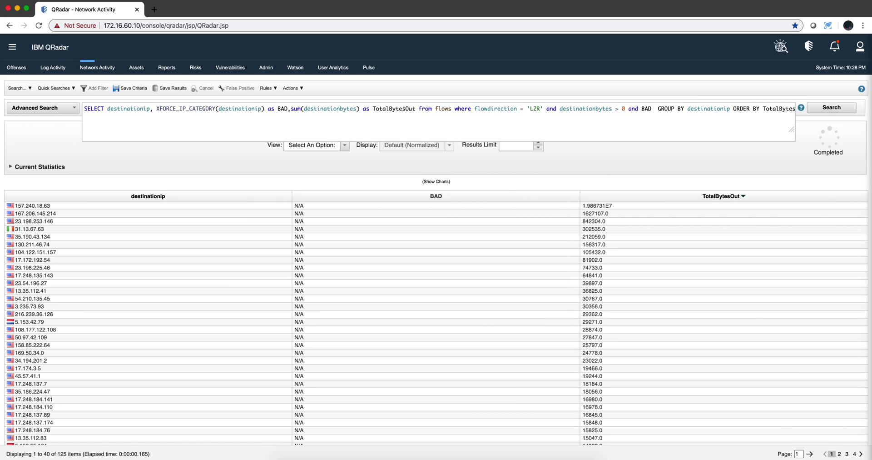
text(!=)
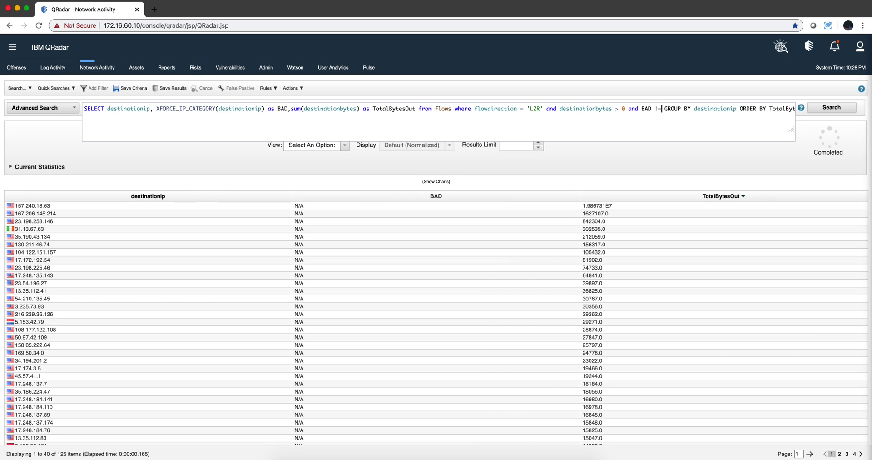
text( ' )
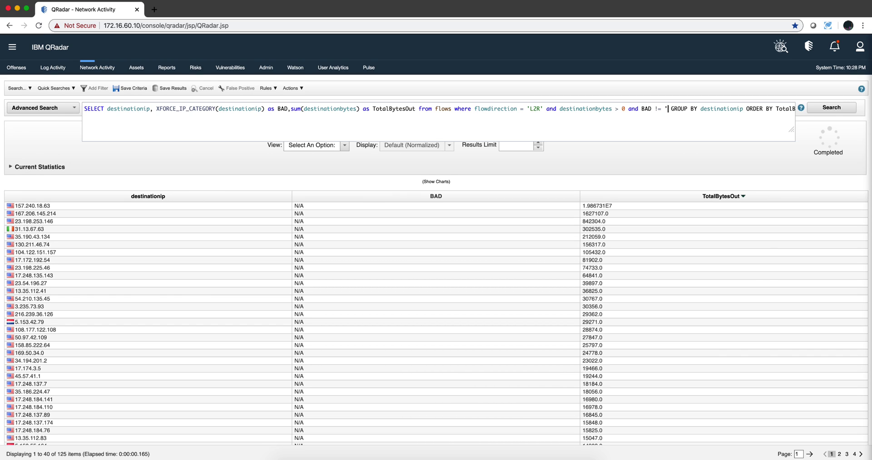
text(N/A)
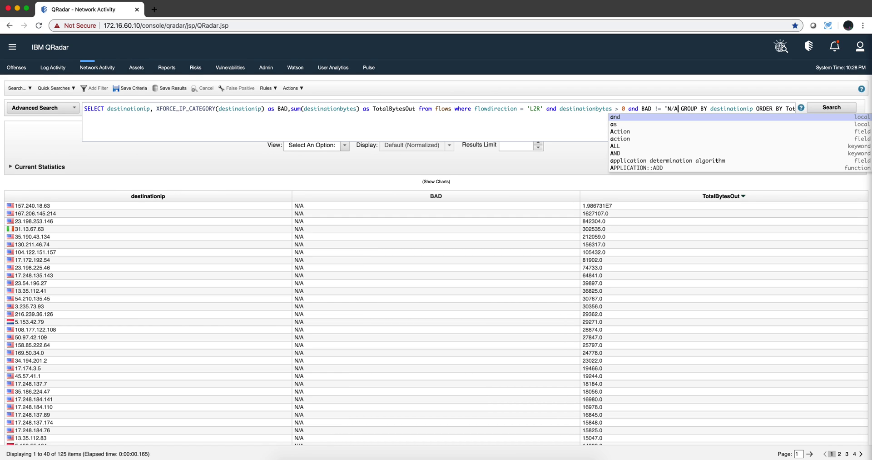
text(')
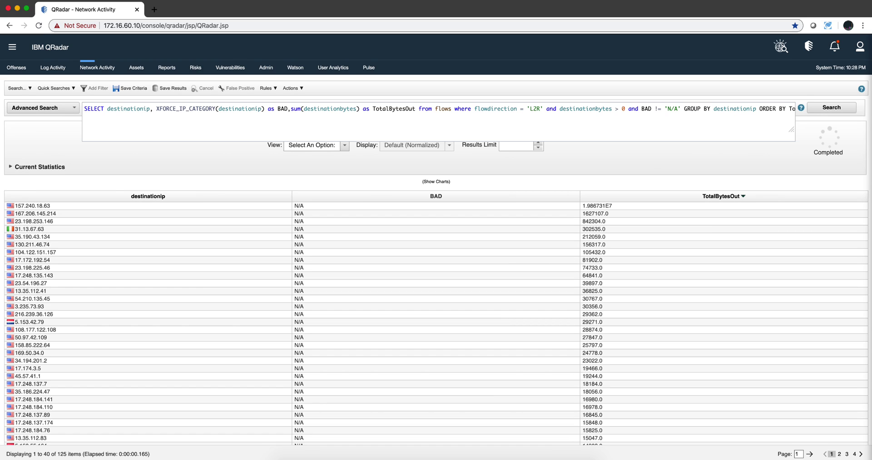
key(Return)
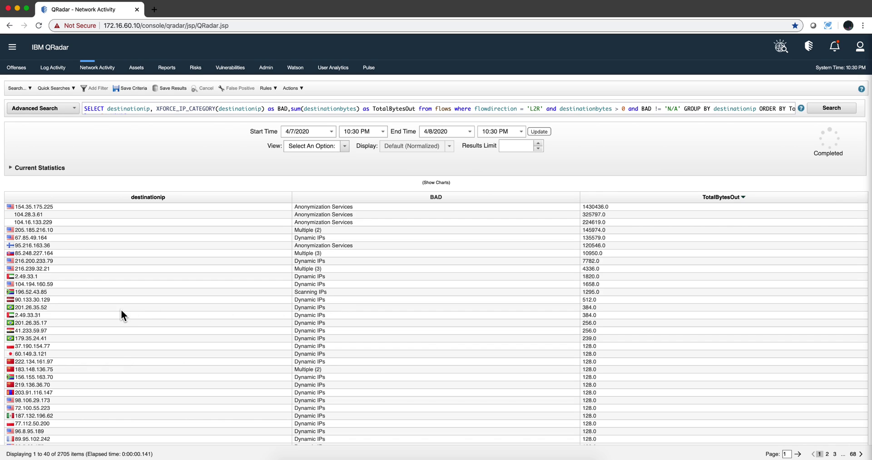
click(44, 307)
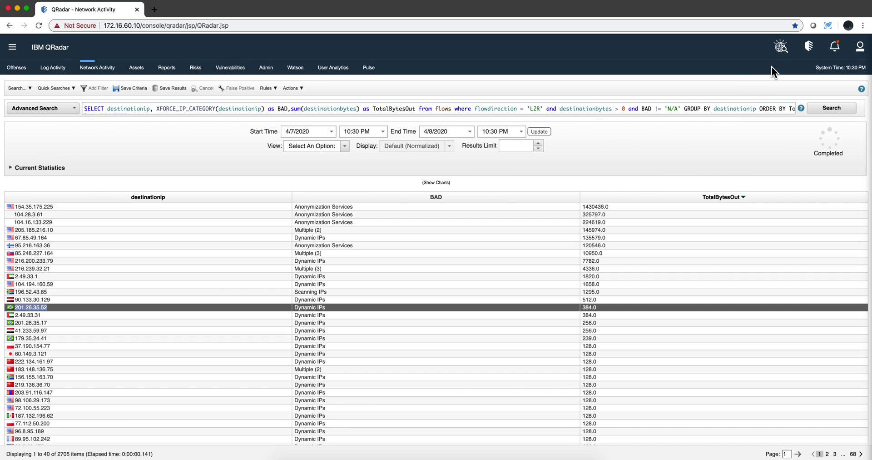
click(782, 55)
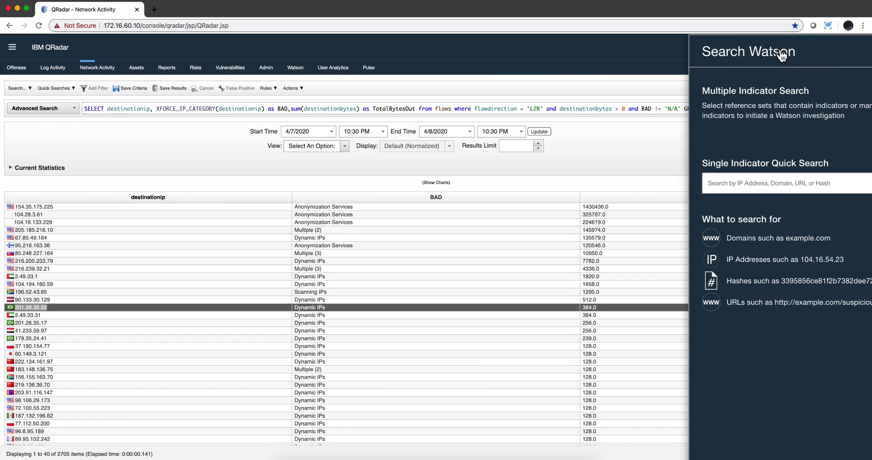
click(632, 180)
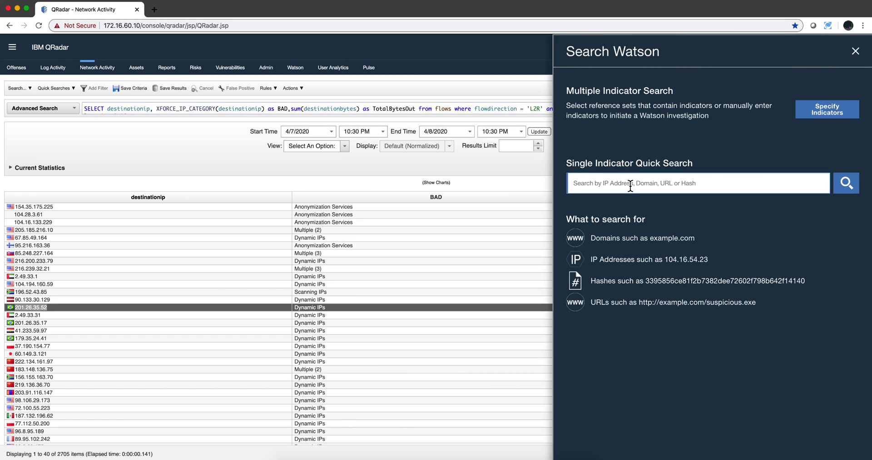
text(201.26.35.52)
click(848, 183)
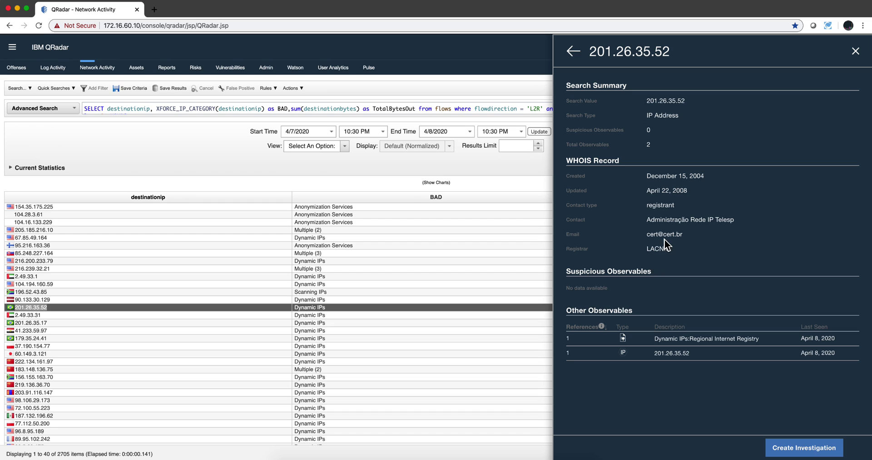
click(856, 52)
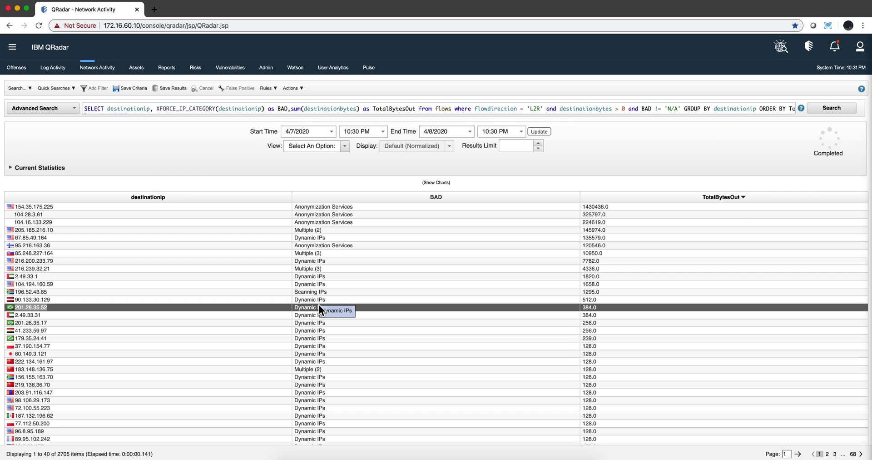
click(398, 105)
key(super+a)
key(super+c)
key(BackSpace)
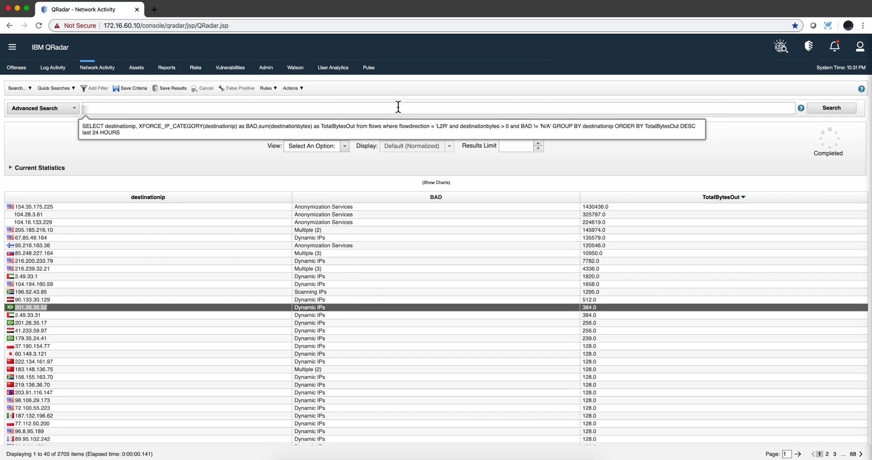
key(super+v)
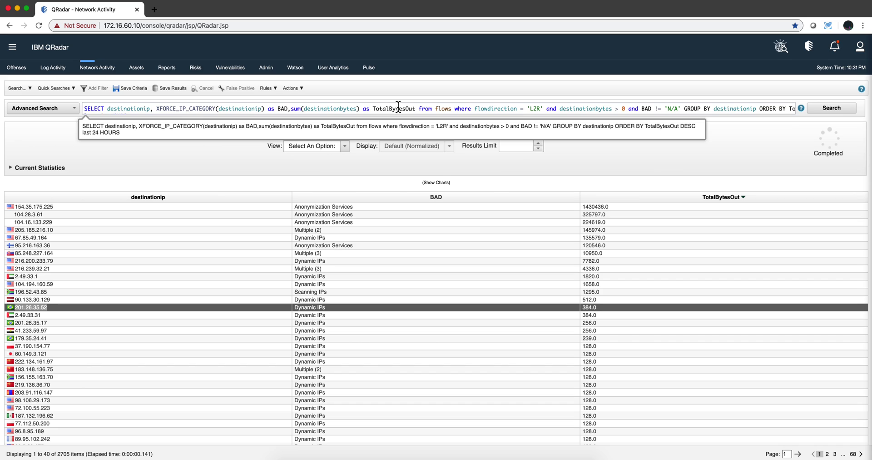